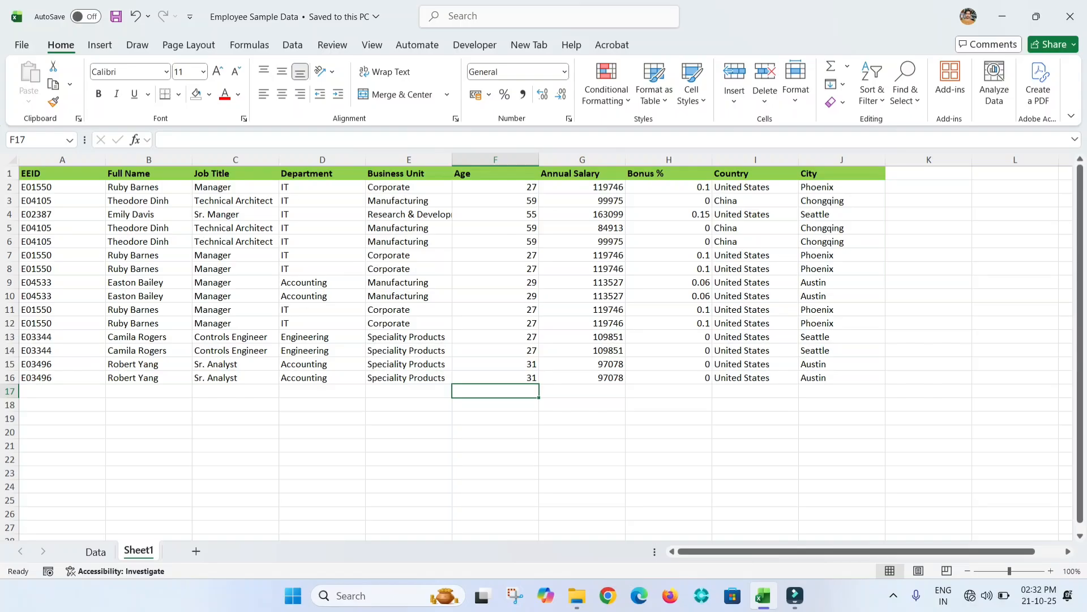
Examine the employee table for repeated rows of the same employee, such as rows 2, 7, 8 and 12.
click(63, 391)
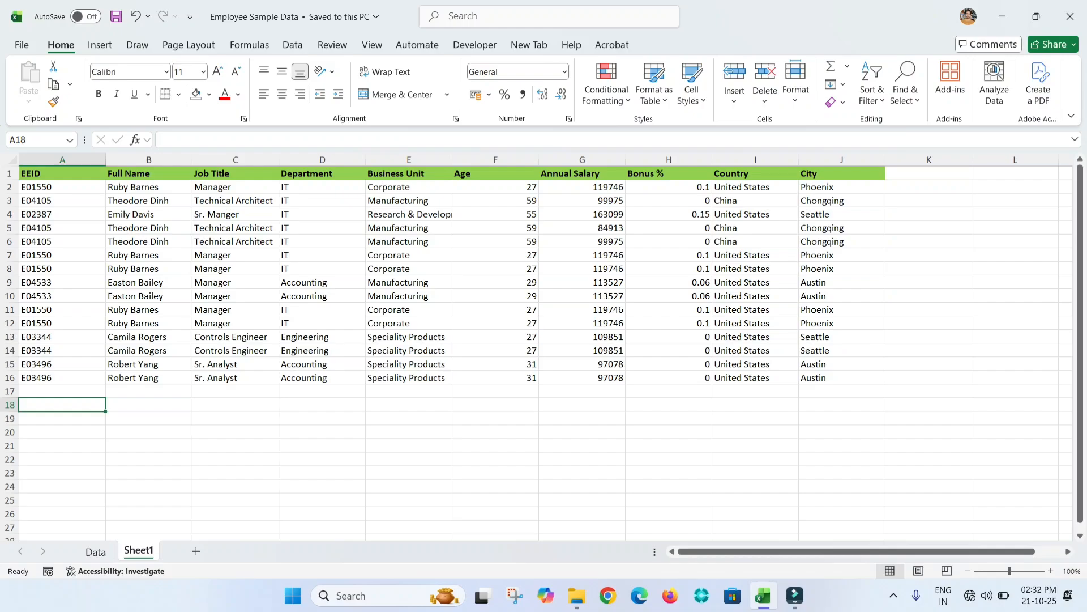
click(63, 214)
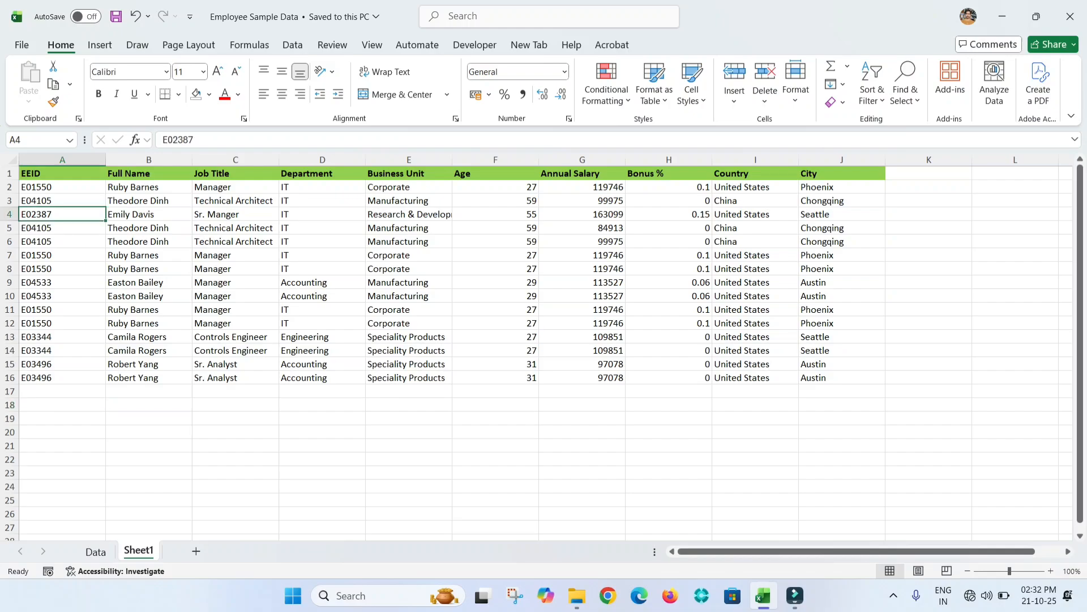
click(149, 228)
click(669, 255)
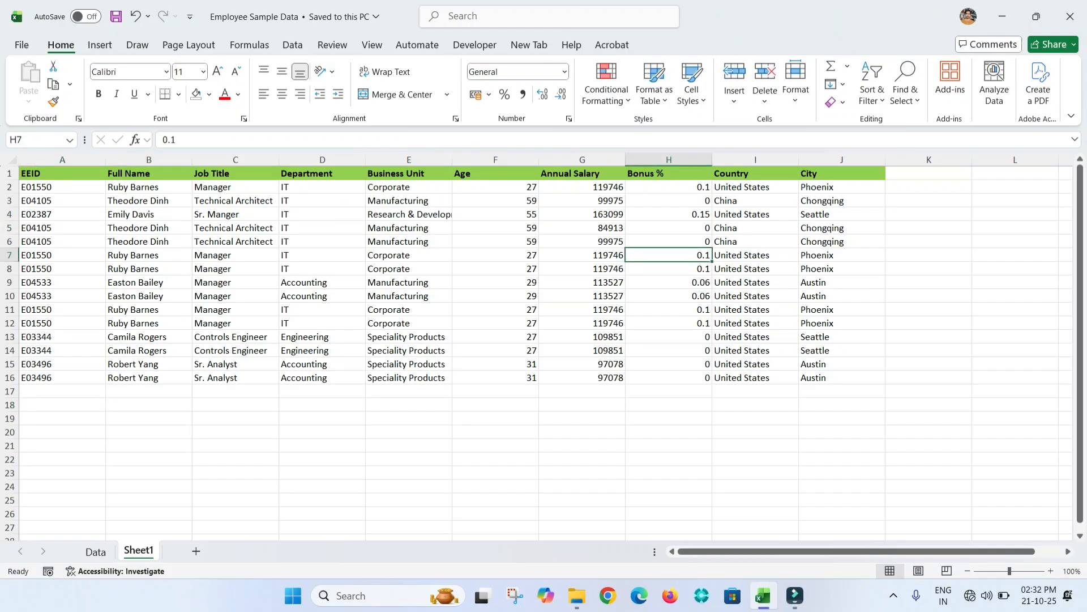
click(62, 187)
click(149, 187)
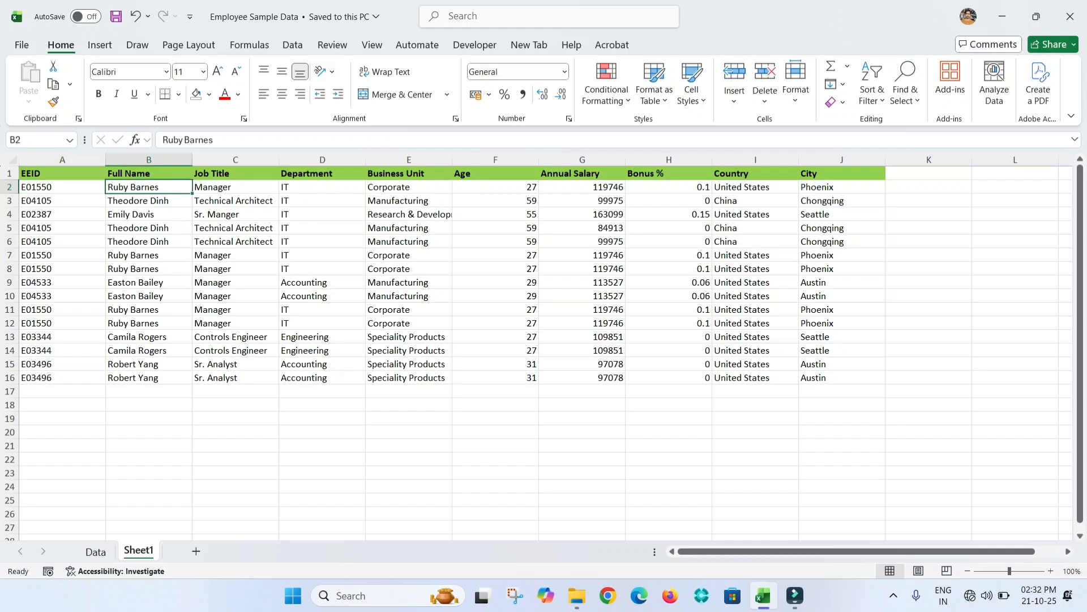
click(9, 187)
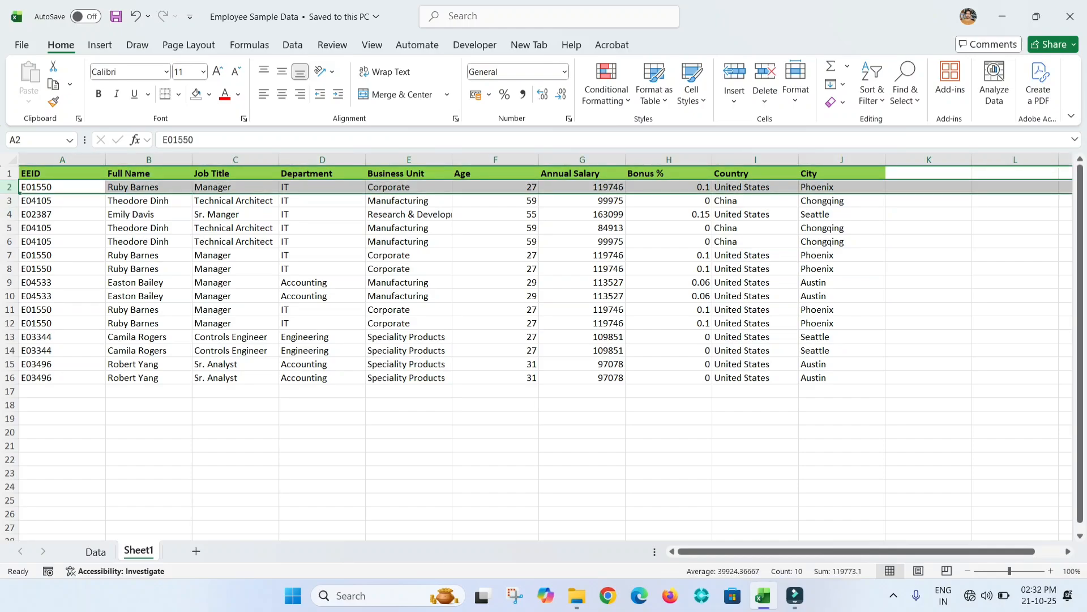
click(9, 255)
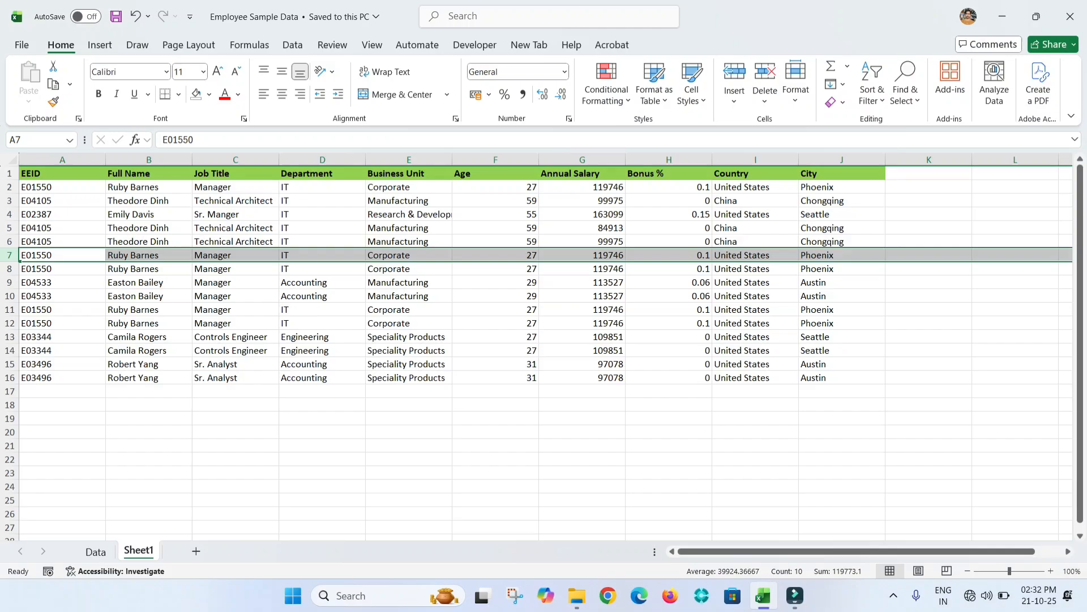
click(9, 269)
click(148, 323)
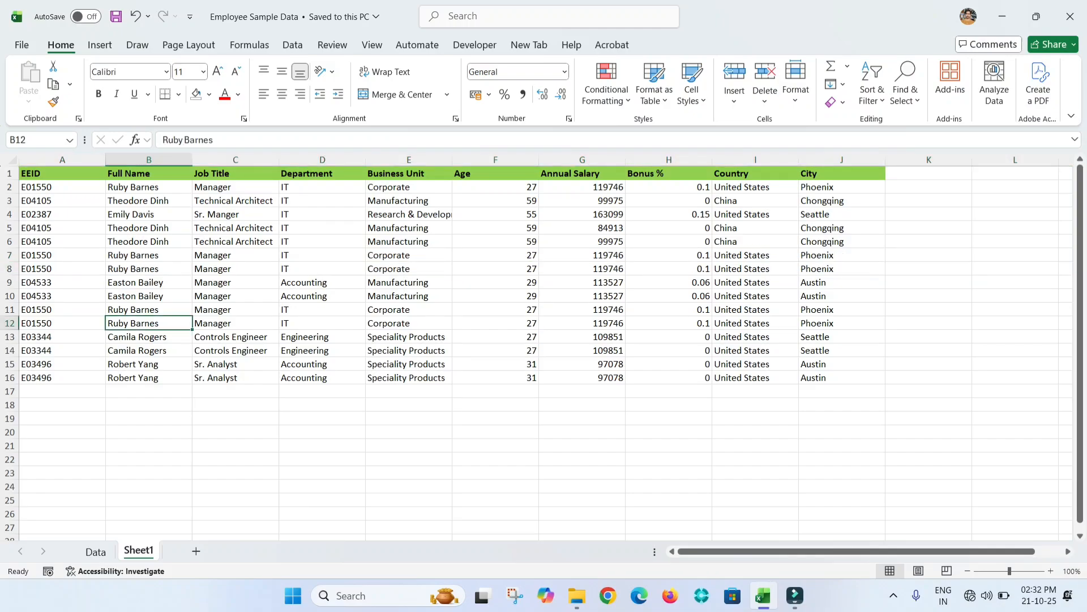
Review the Job Title, Department, Business Unit and Annual Salary columns to see which fields repeat and which values need summing.
click(236, 187)
click(322, 201)
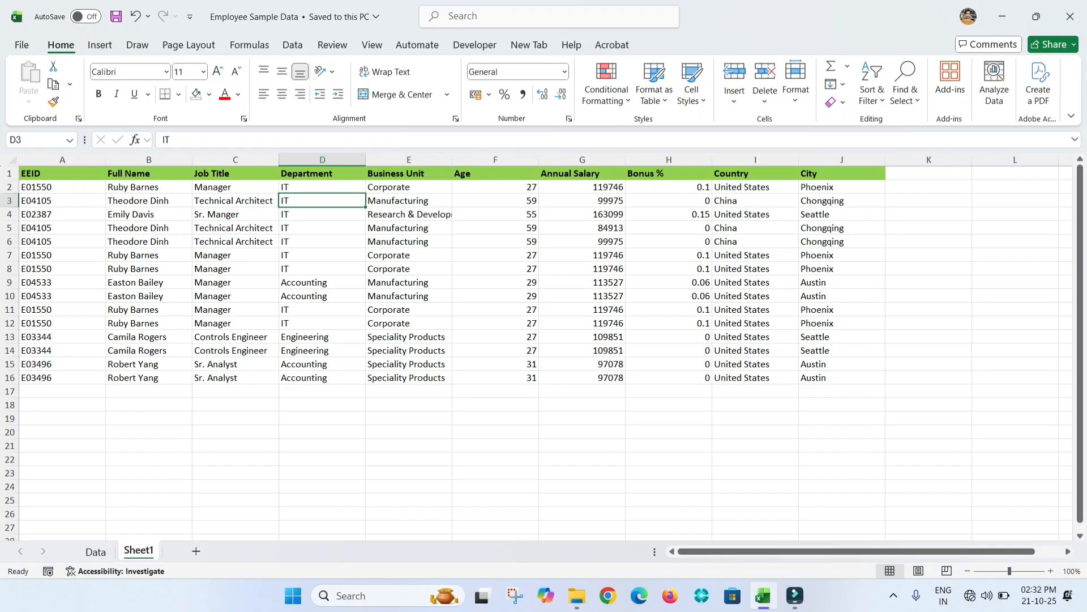
click(409, 187)
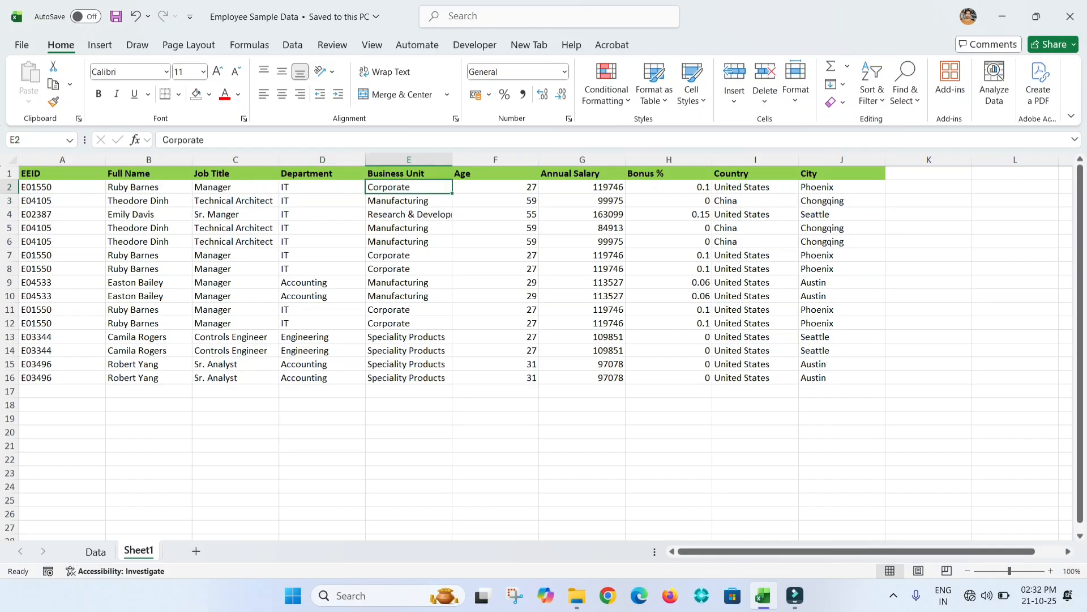
click(62, 405)
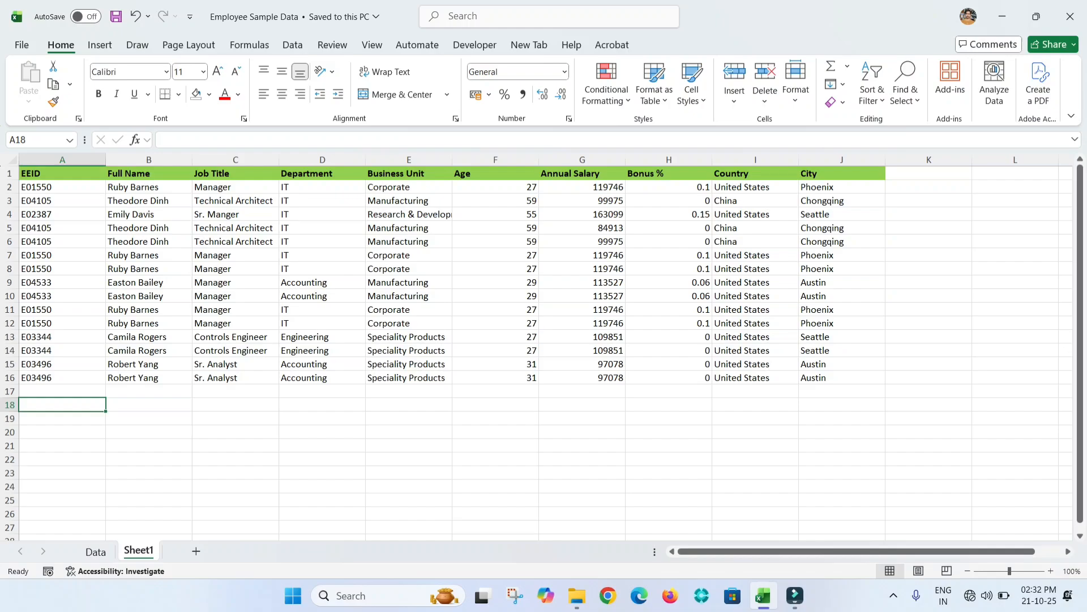
drag(63, 187, 842, 187)
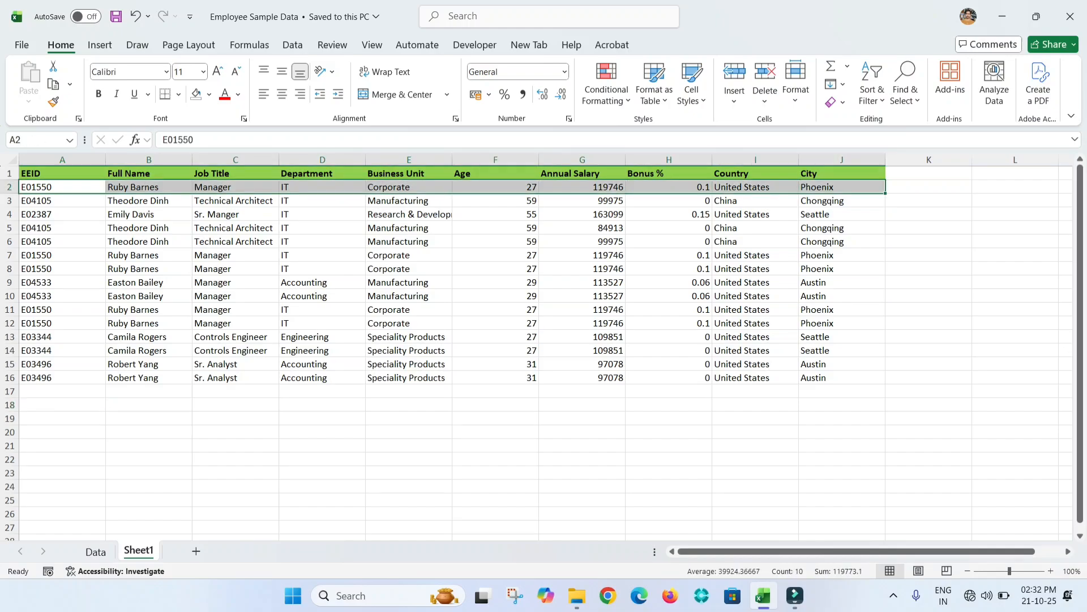
click(149, 227)
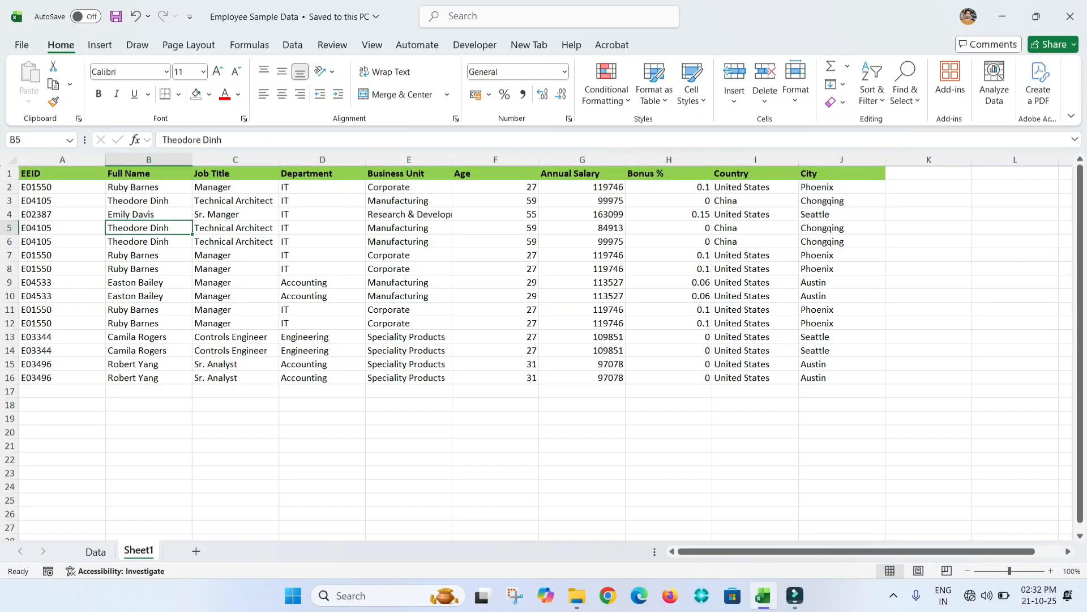
drag(582, 187, 582, 377)
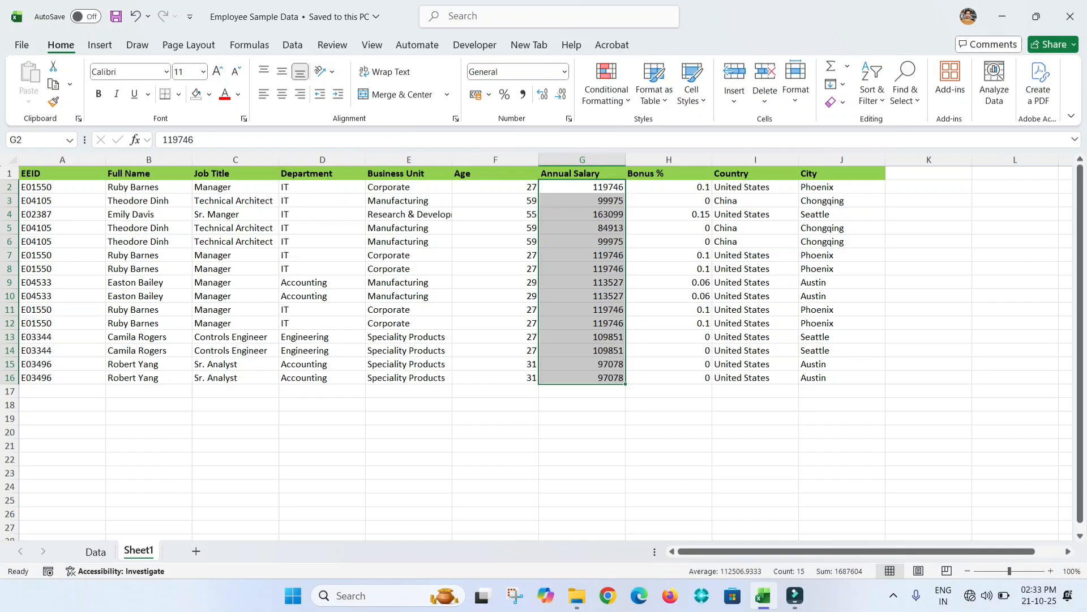
click(495, 392)
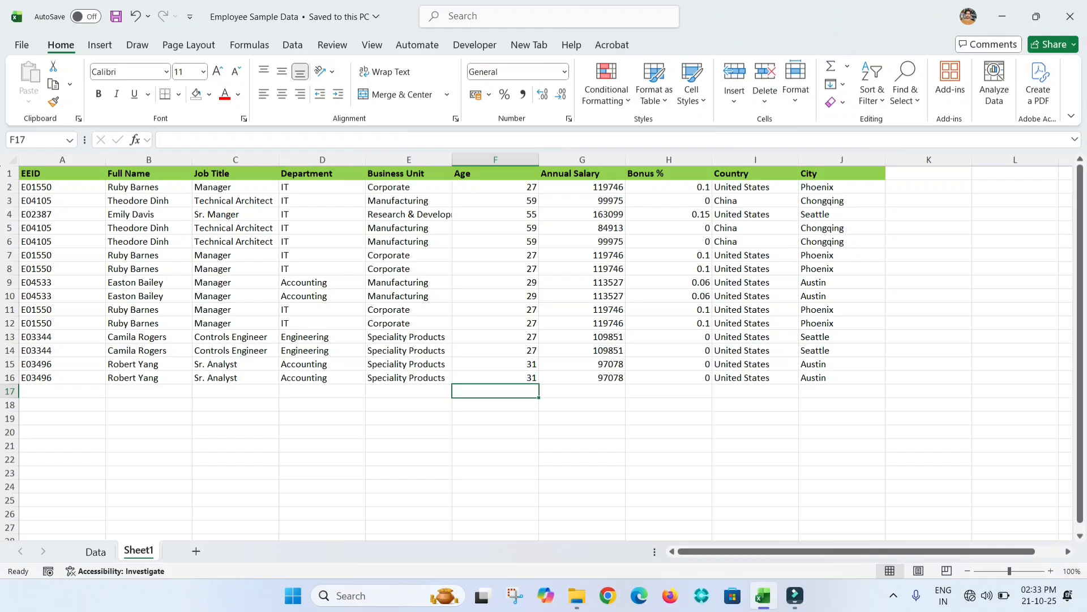
click(62, 405)
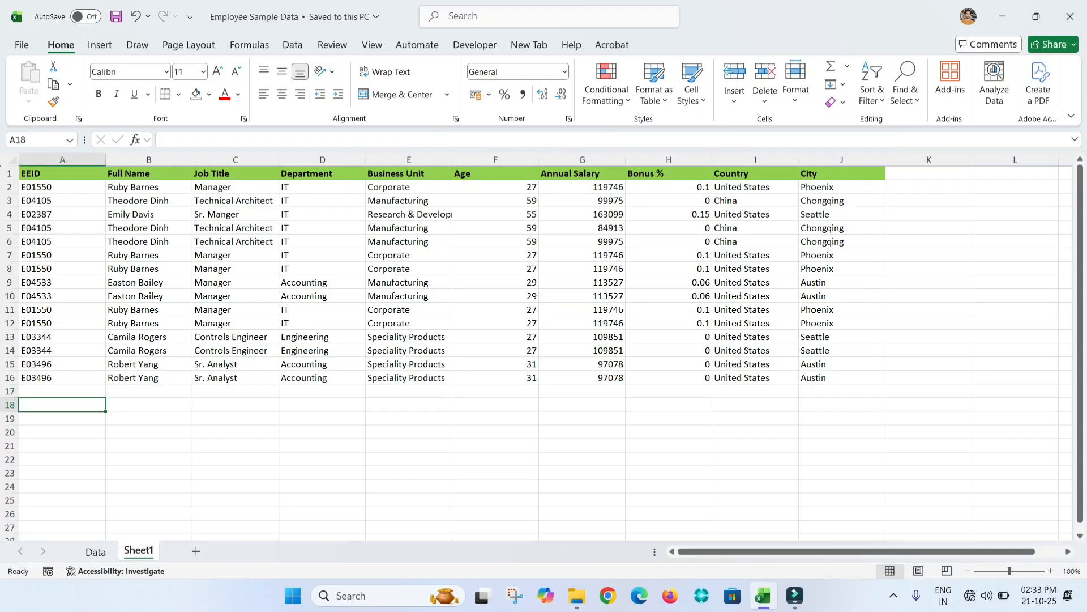
Start a GROUPBY formula in cell A19 with A1:F16 as the row fields.
click(62, 418)
text(=grob)
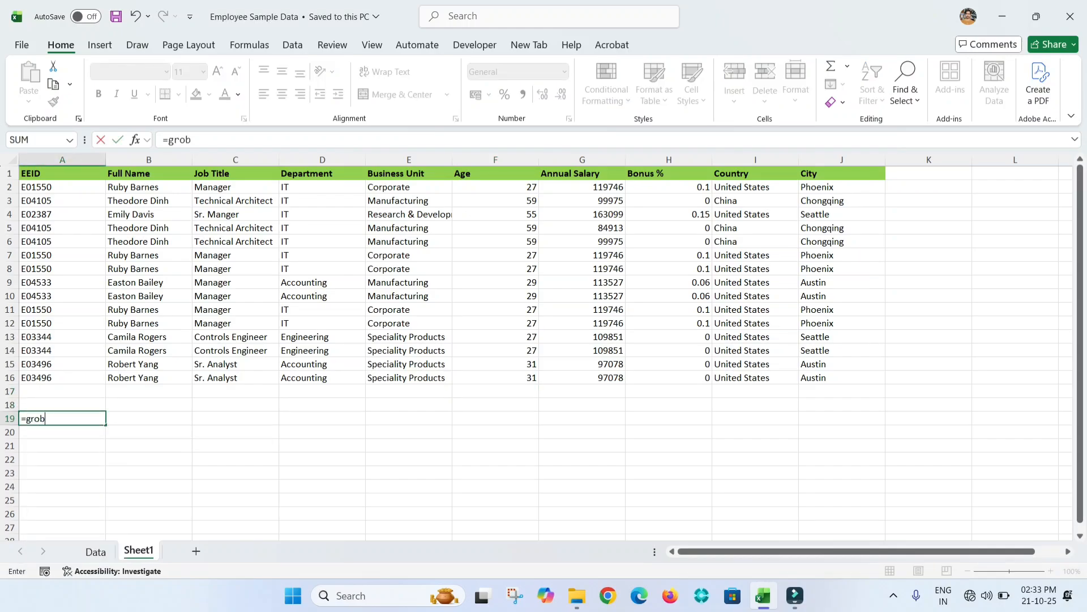
key(BackSpace)
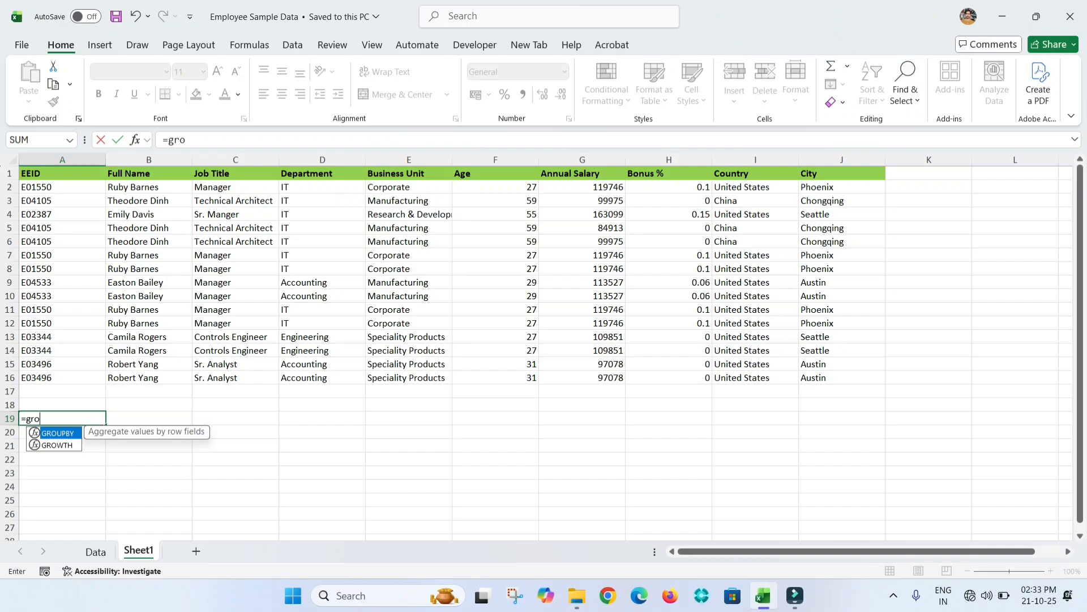
key(Tab)
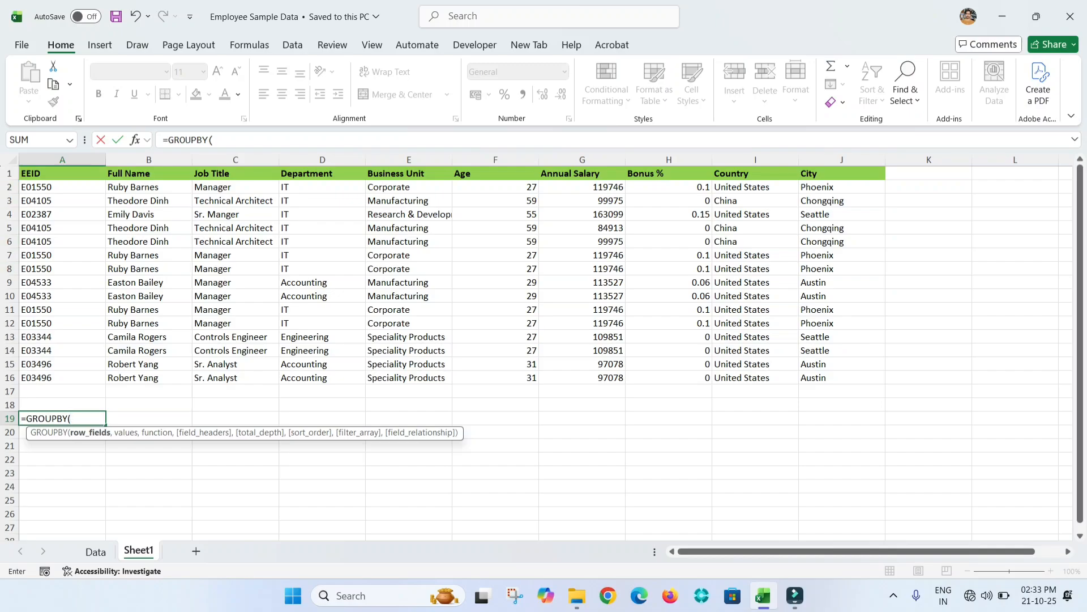
drag(63, 173, 535, 377)
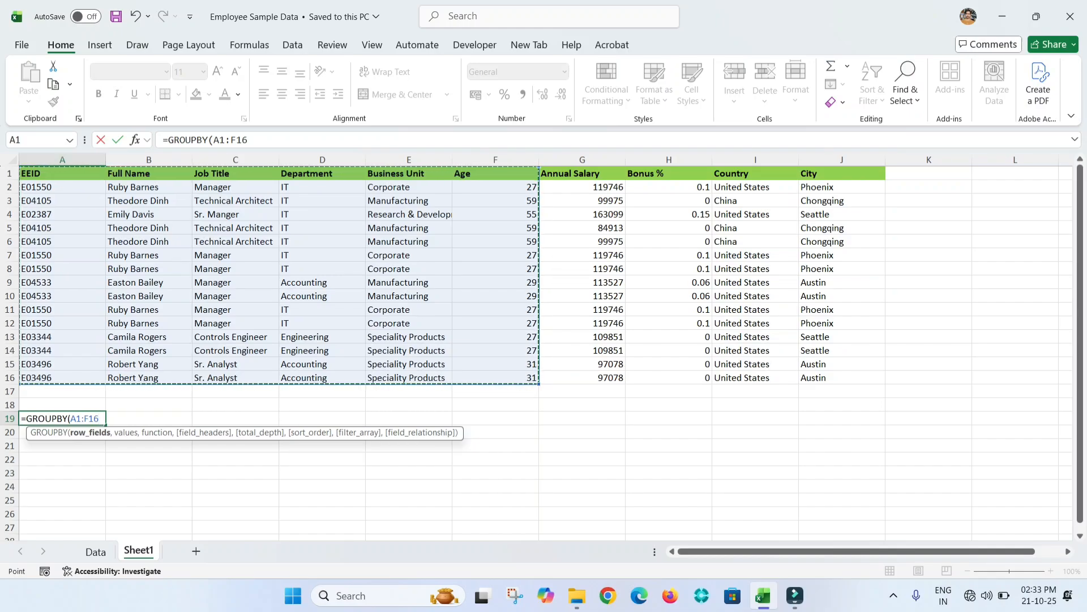
text(,)
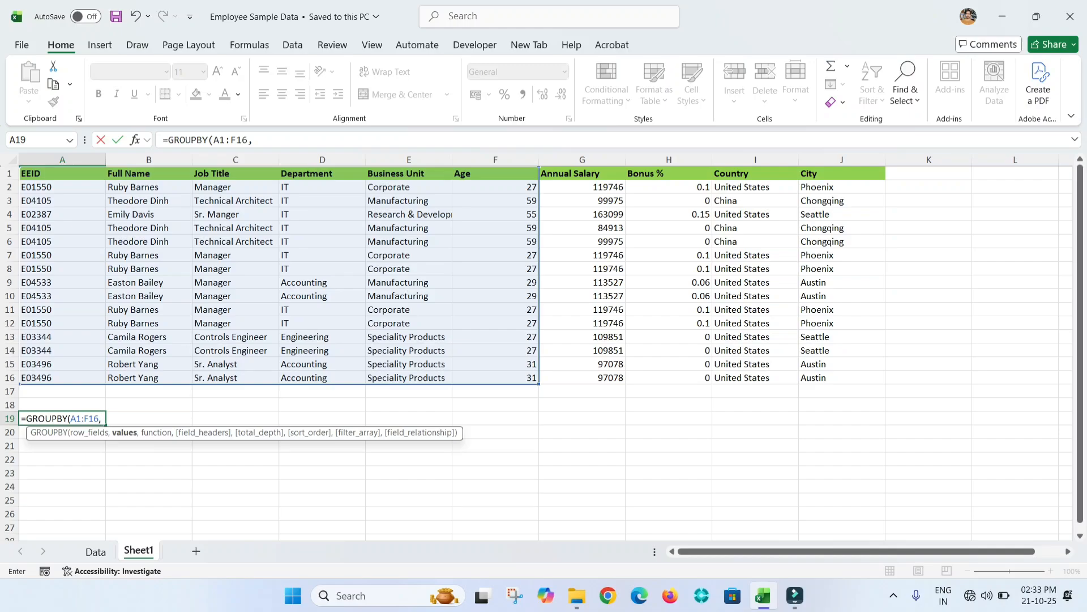
Complete the GROUPBY formula with G1:G16 as the values and SUM as the function.
drag(600, 173, 620, 377)
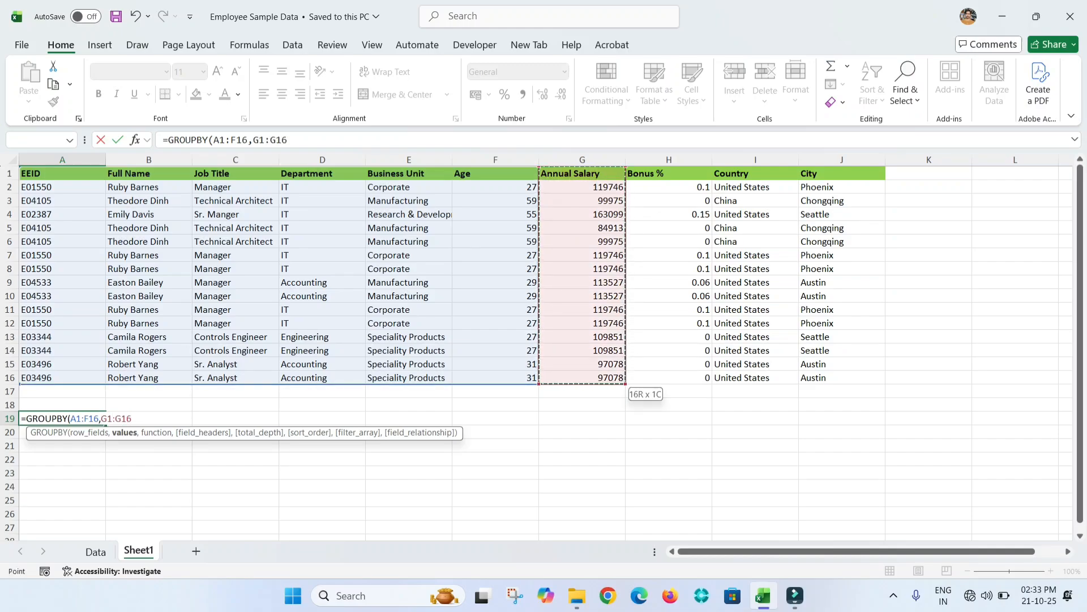
text(,)
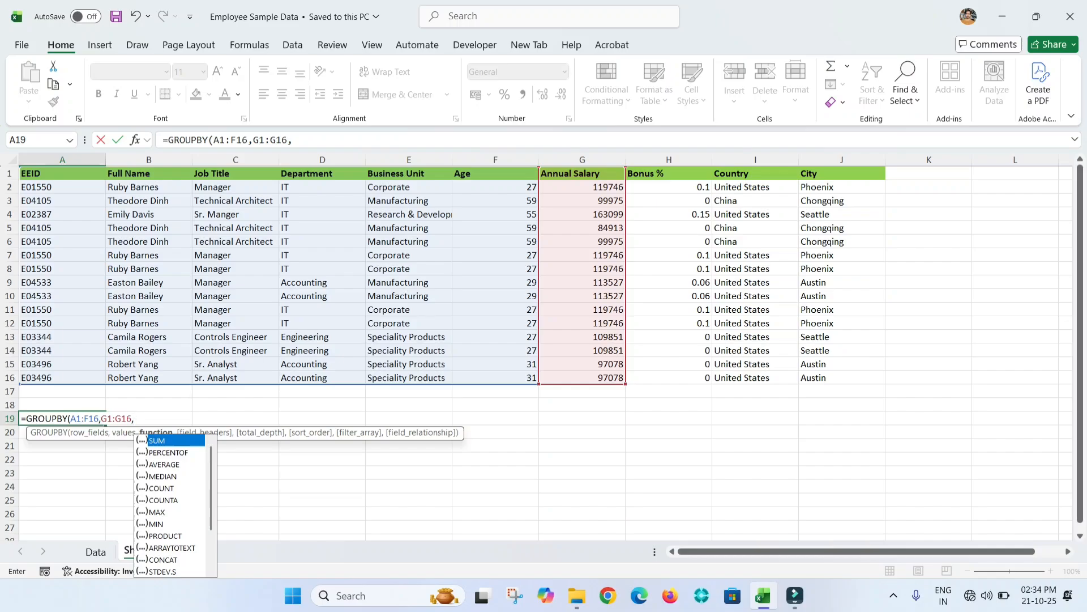
key(Tab)
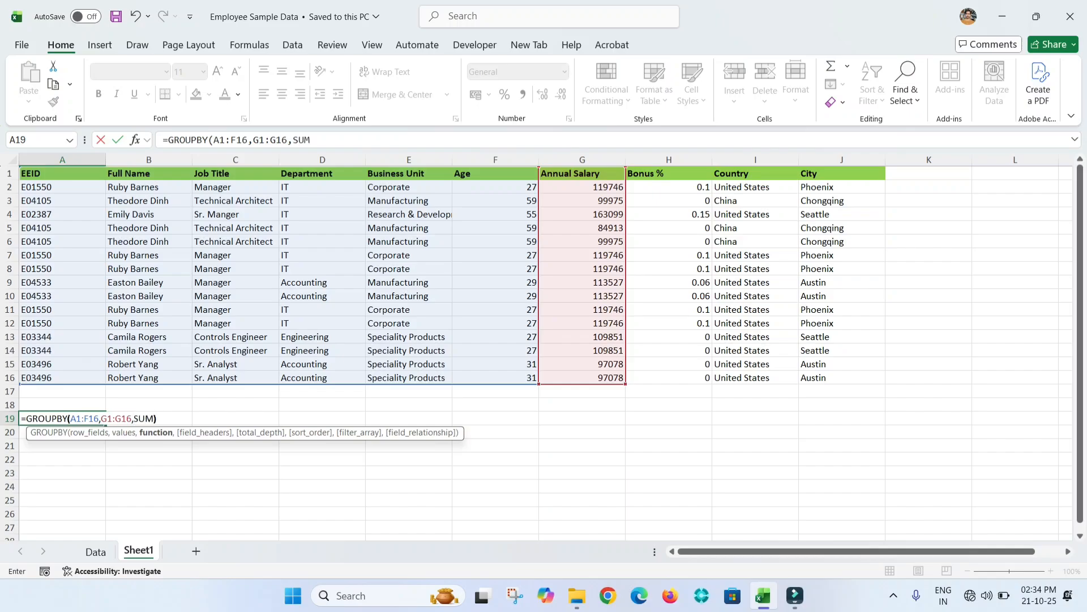
key(Return)
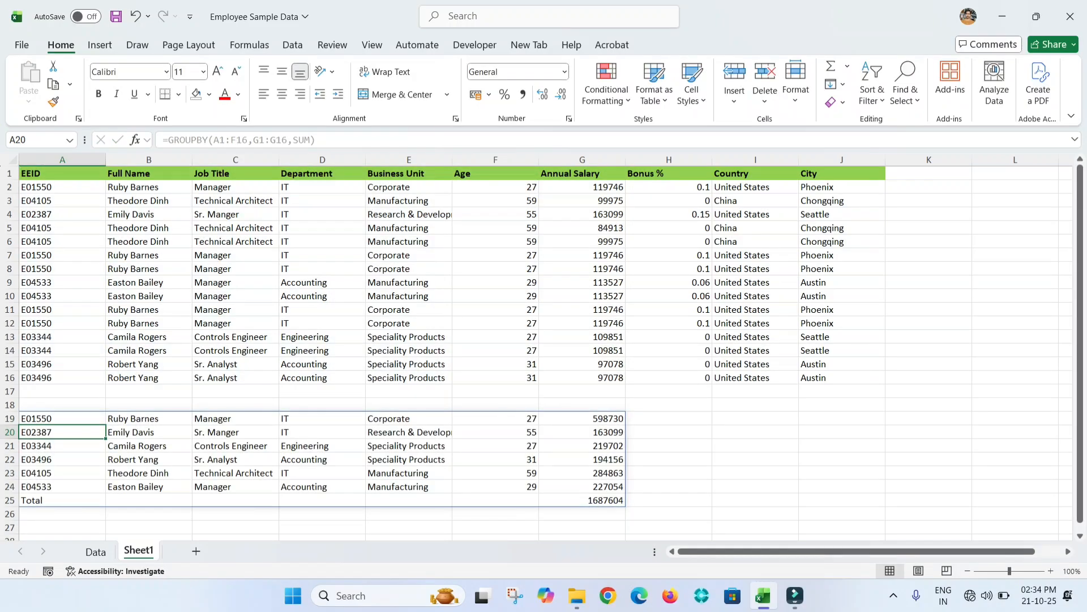
Add filters to the source table, filter Full Name to the employee in row 2, and check the salary sum against grouped row 19.
click(148, 445)
click(63, 418)
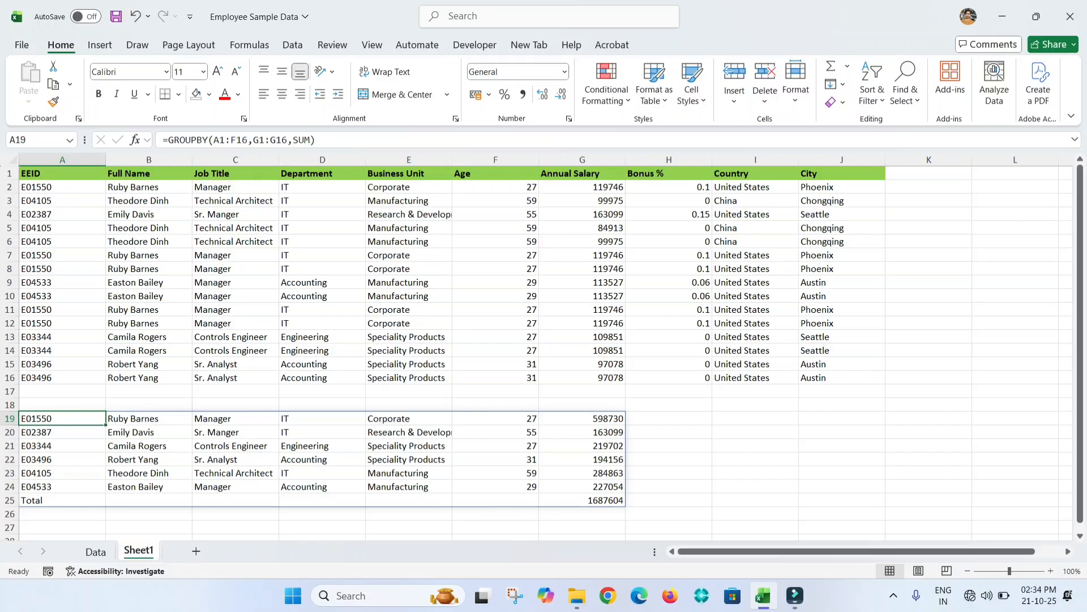
click(148, 418)
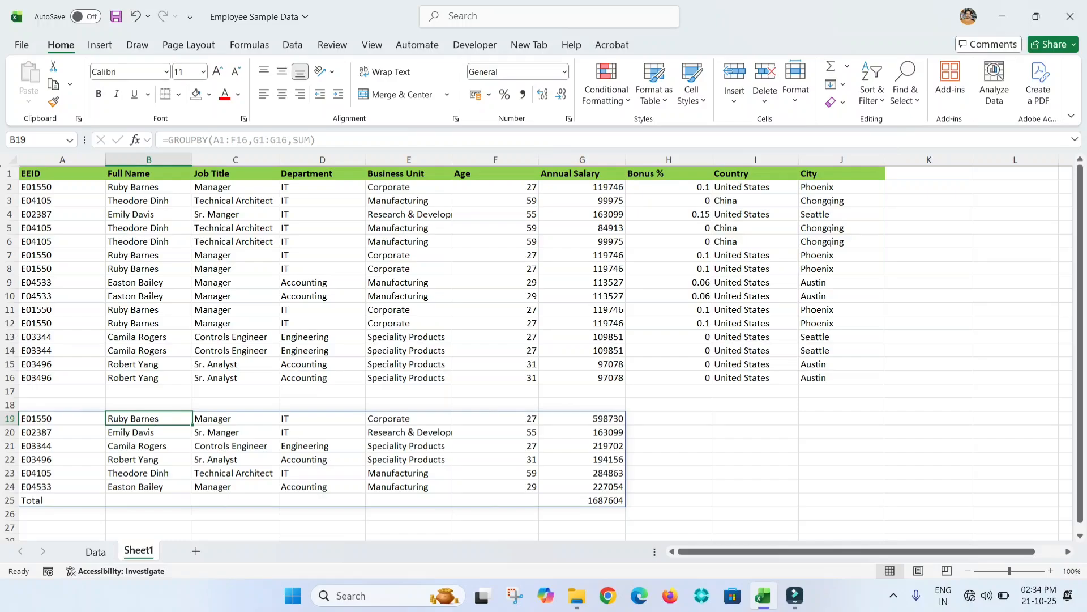
click(582, 418)
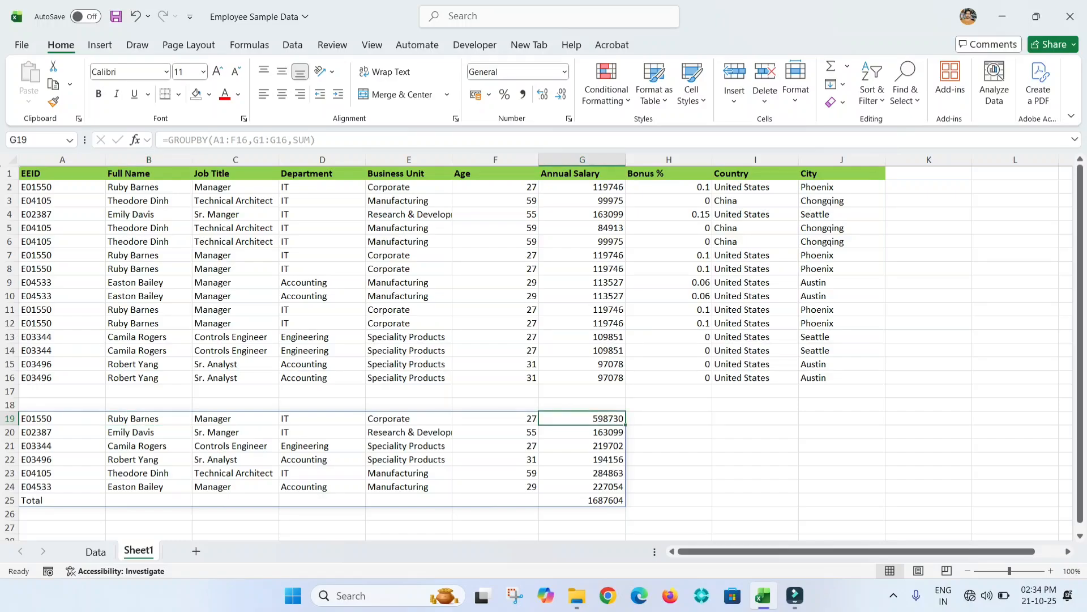
click(148, 215)
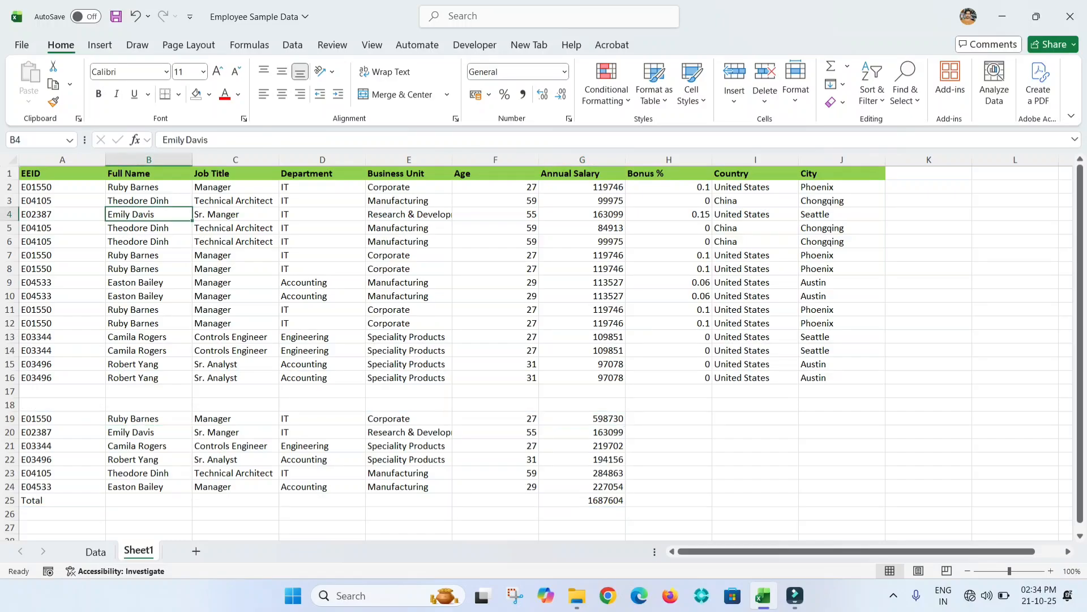
key(ctrl+shift+l)
click(186, 173)
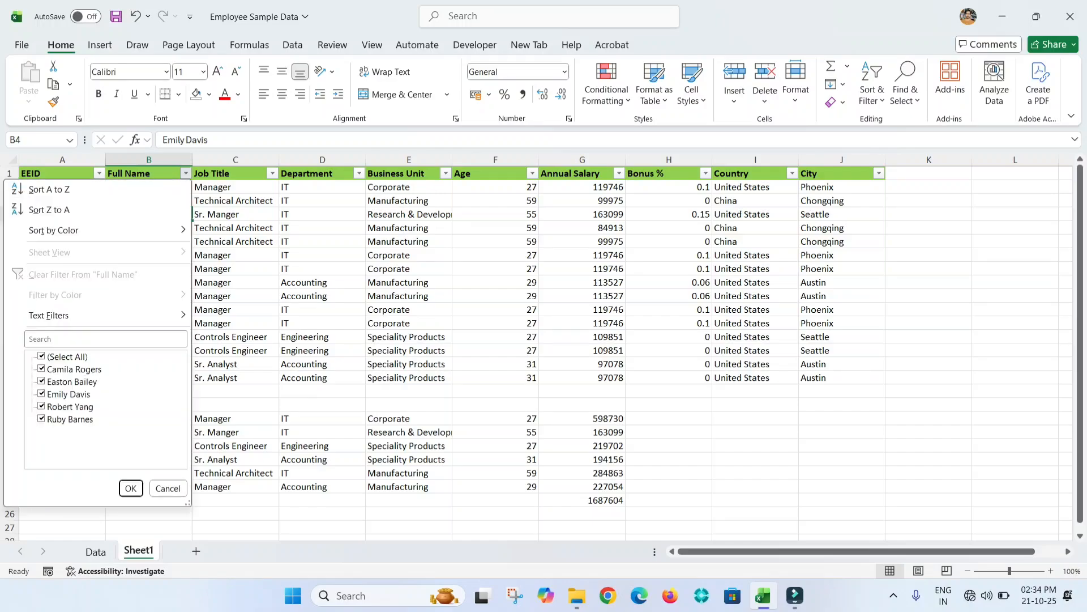
click(42, 356)
click(42, 419)
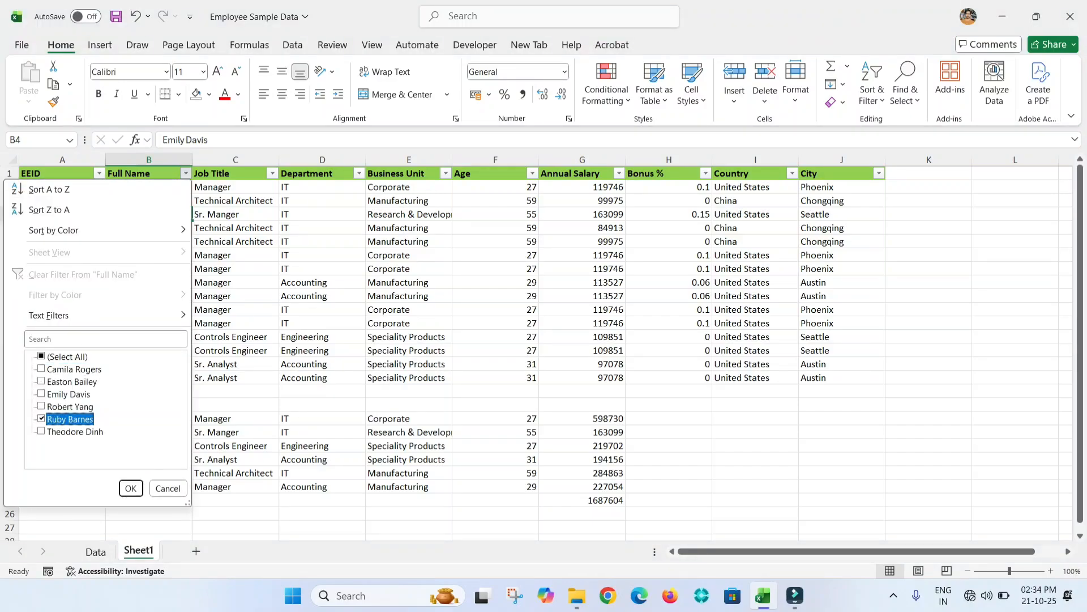
click(131, 488)
drag(582, 187, 600, 241)
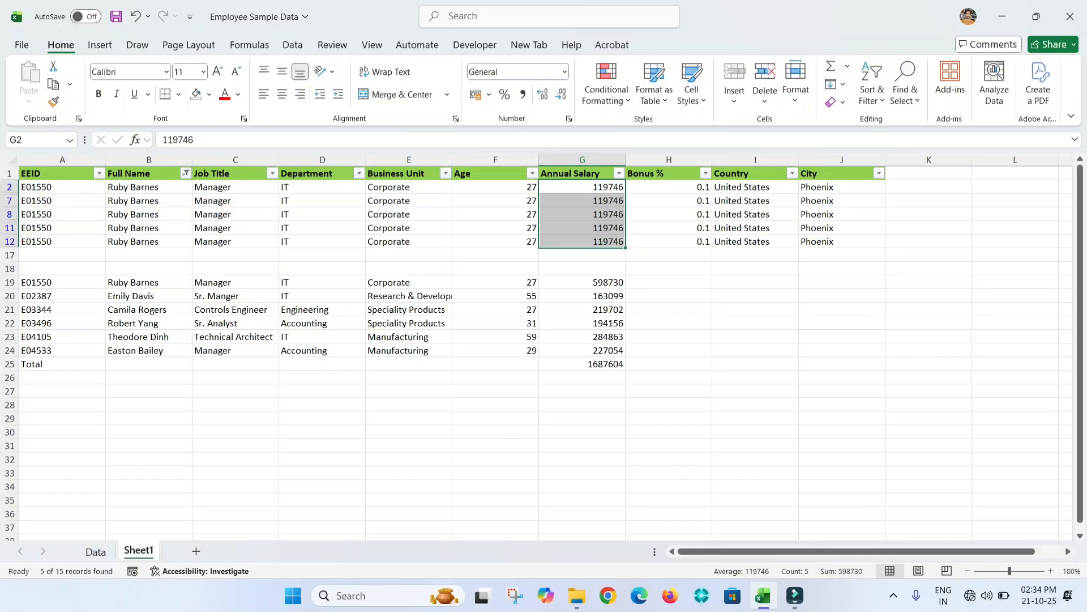
Filter Full Name to only the employee in row 13 and check the salary sum against that employee's grouped total.
click(186, 174)
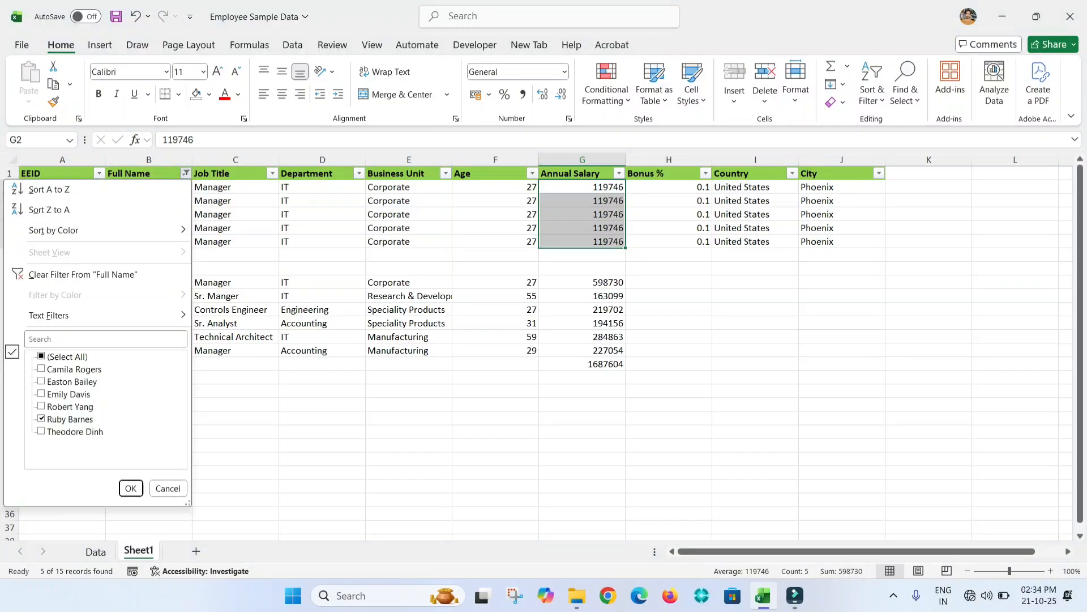
click(41, 420)
click(41, 368)
click(131, 489)
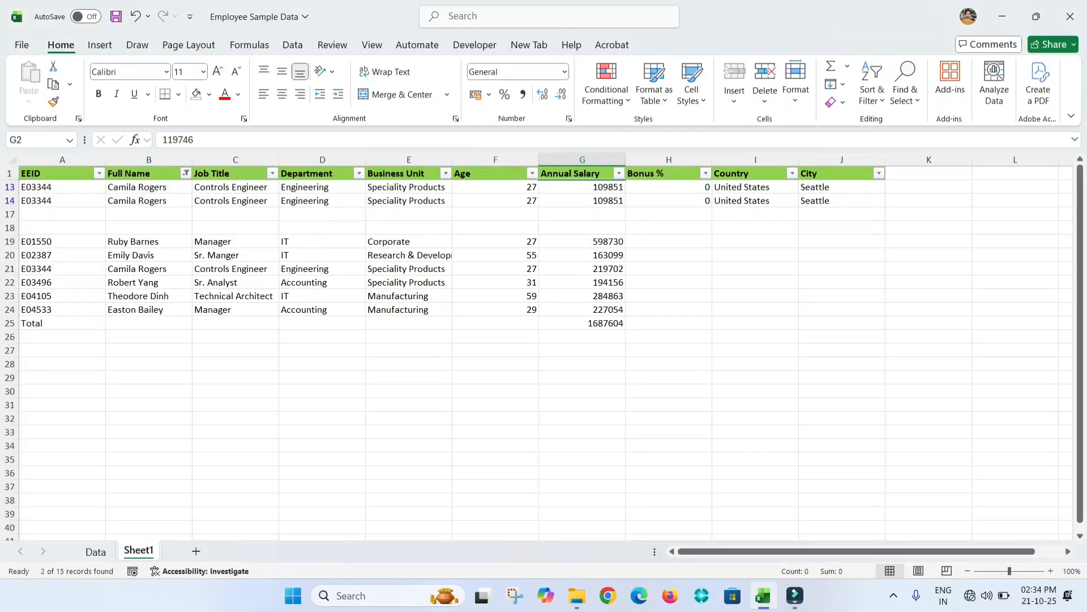
drag(583, 187, 582, 201)
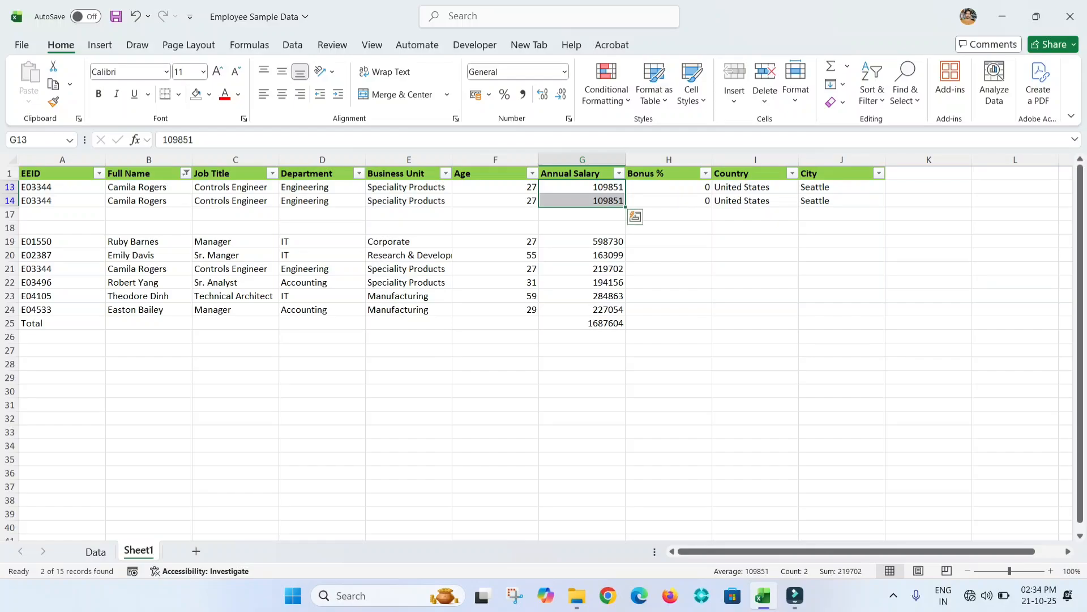
click(583, 269)
click(149, 201)
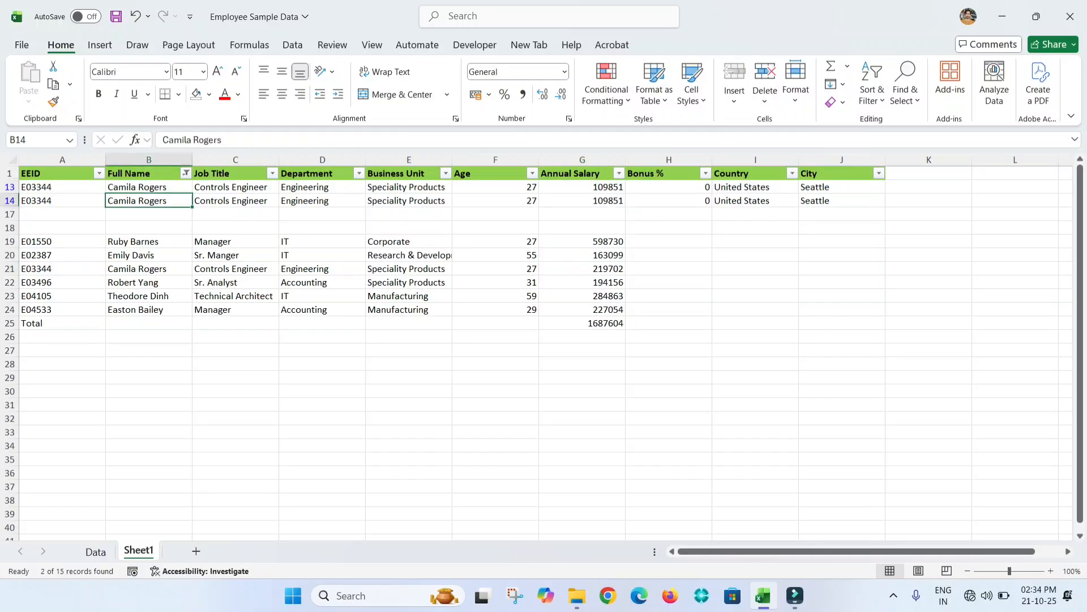
Remove the filters from the source table and save the workbook.
key(ctrl+shift+l)
key(ctrl+s)
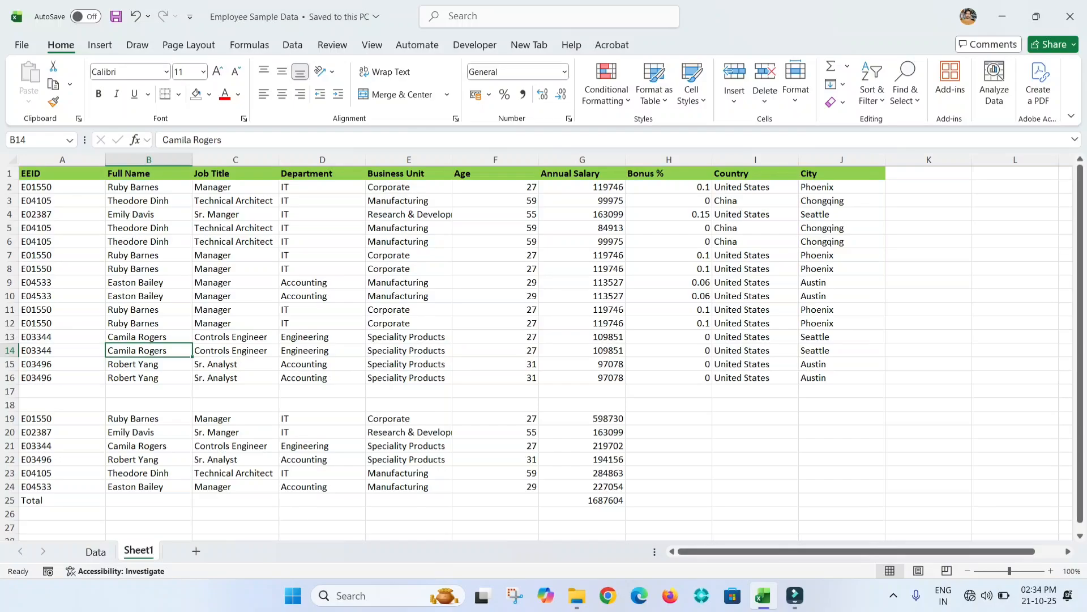
Add field_headers option 2 (No but generate) to the GROUPBY formula in A19 and check the header row.
click(63, 419)
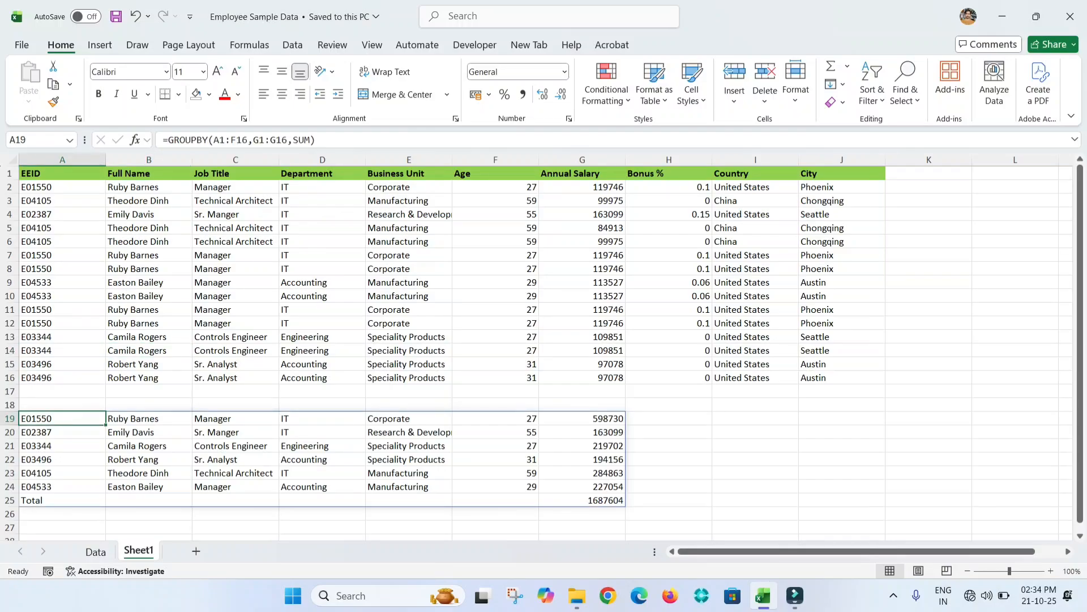
key(F2)
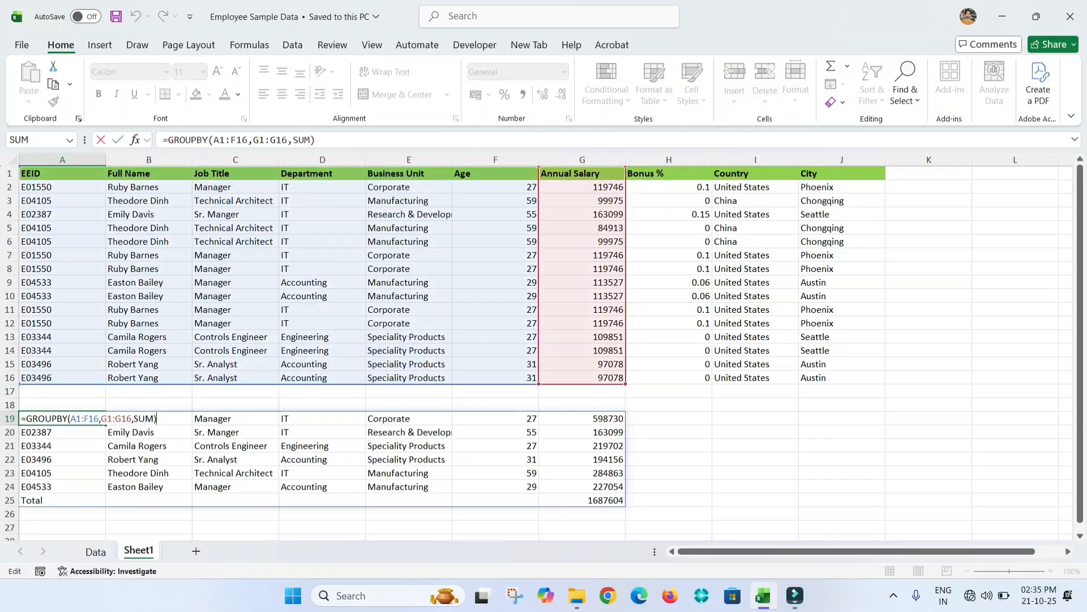
key(BackSpace)
text(,)
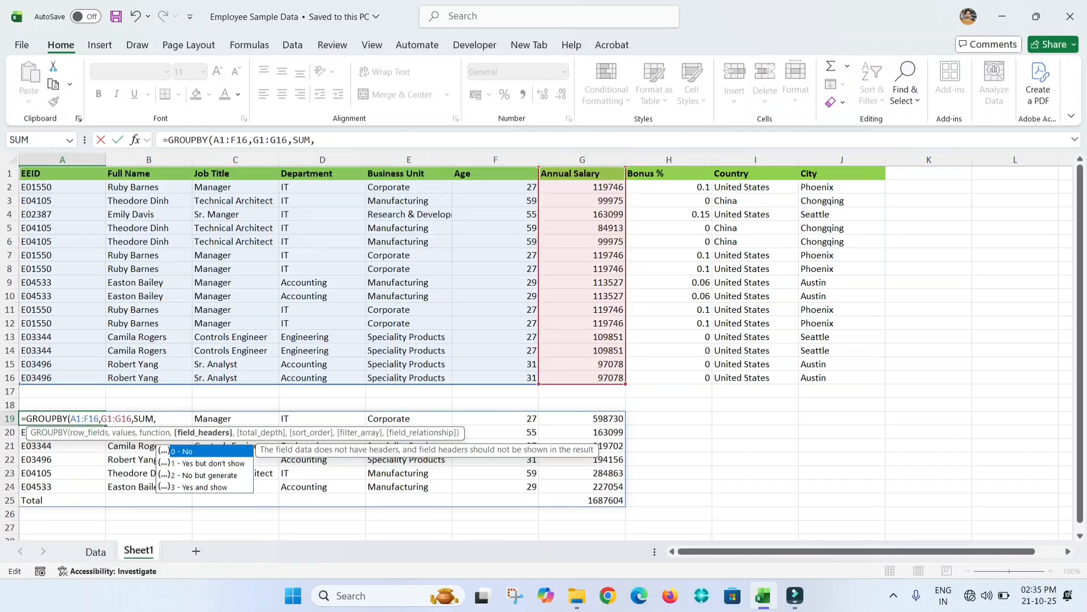
text(2)
key(Return)
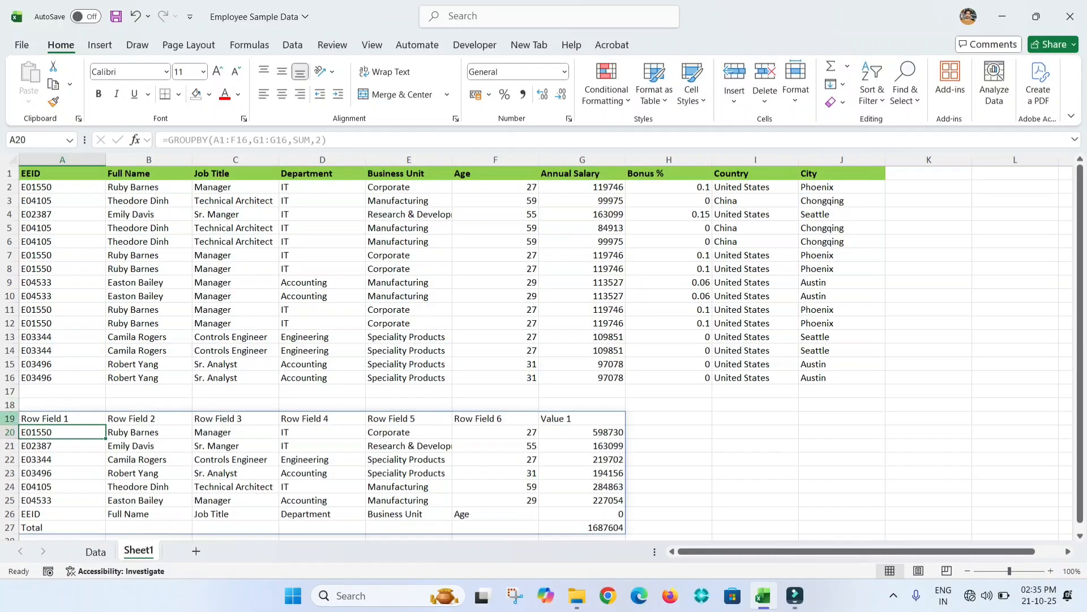
key(Up)
key(Right)
key(Right)
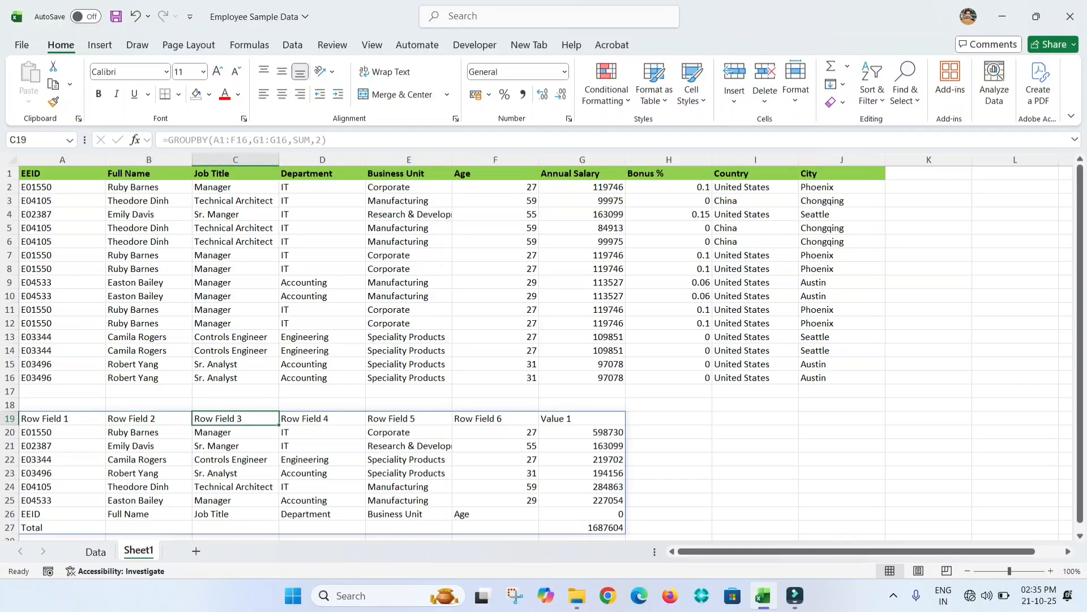
Set the field_headers argument of the GROUPBY formula in A19 to 3 (Yes and show).
key(Left)
key(Left)
key(F2)
key(BackSpace)
key(BackSpace)
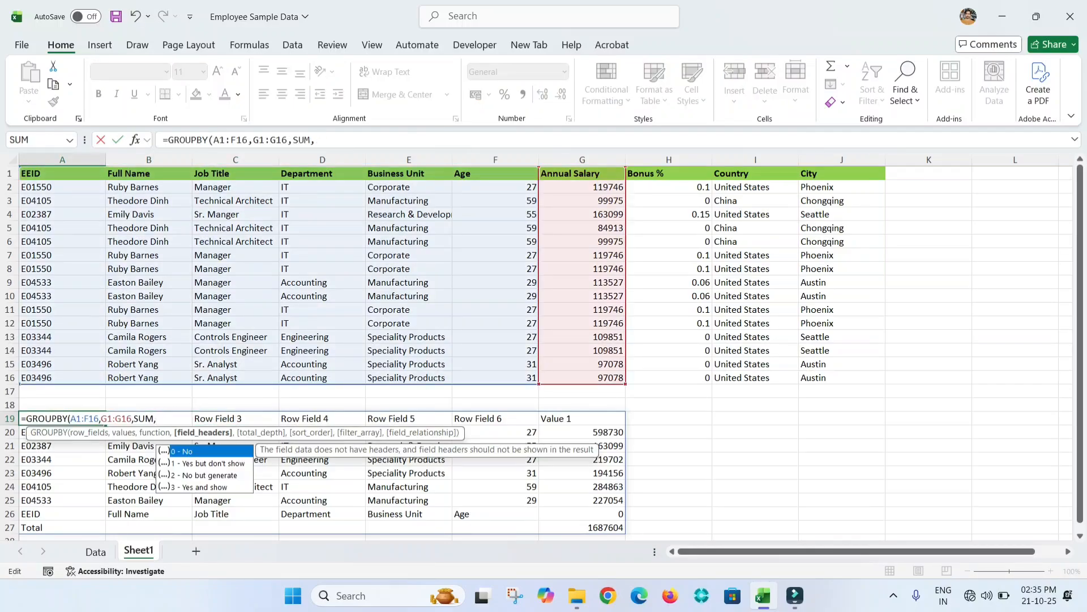
text(3)
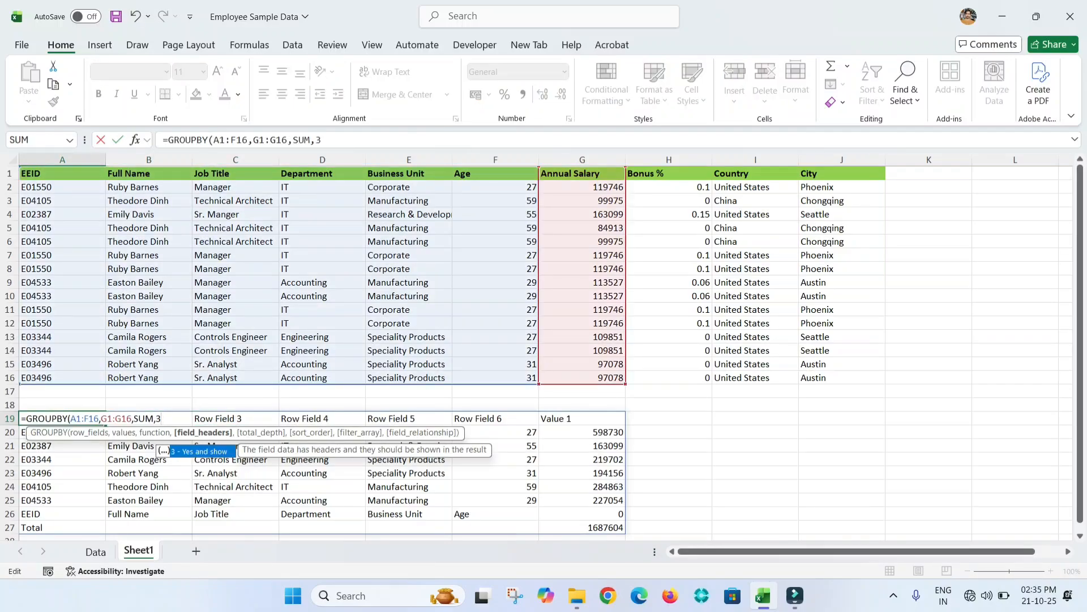
text())
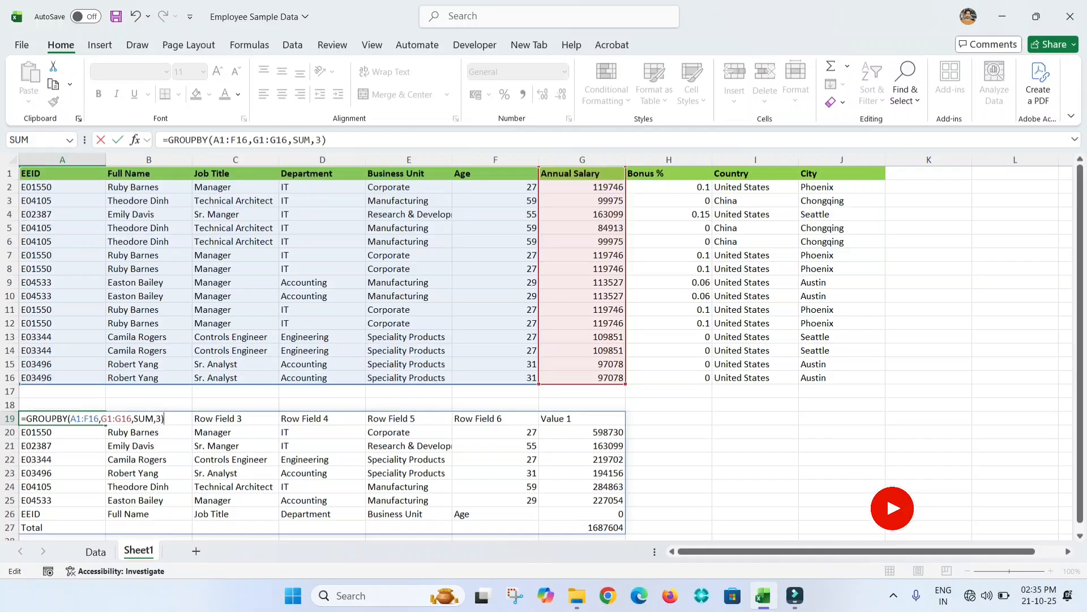
key(Return)
key(Up)
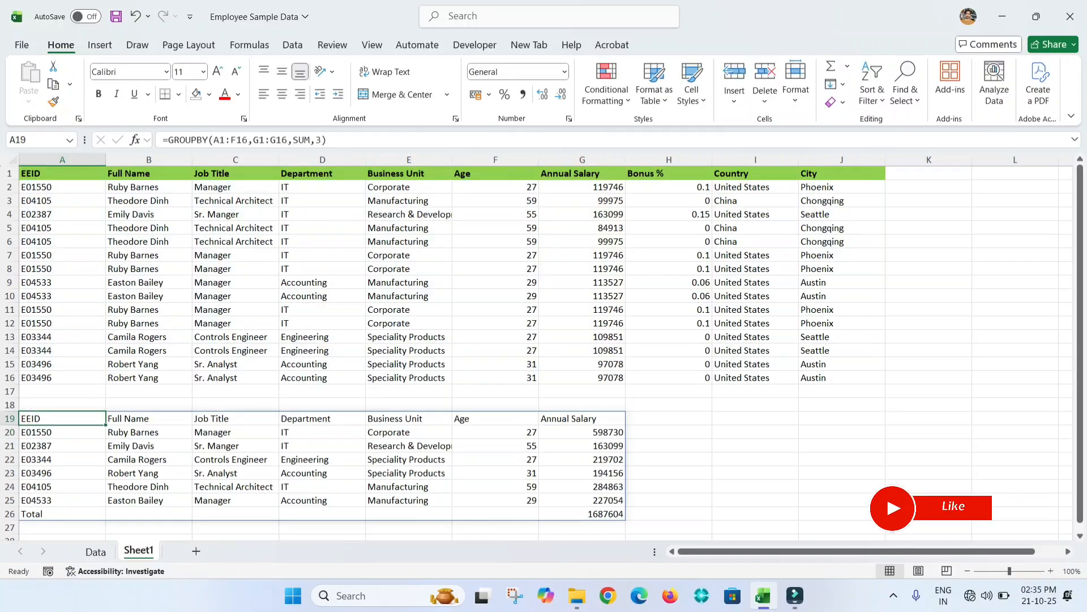
Compare the header row of the grouped result with the source table's headers in row 1.
key(Right)
key(Right)
key(Right)
key(Right)
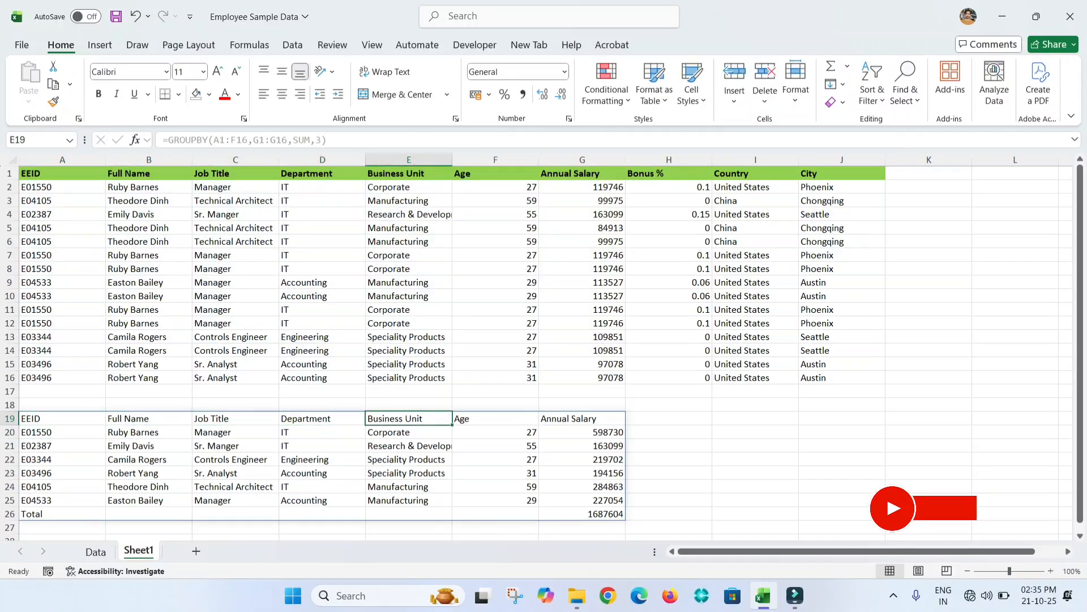
key(ctrl+Home)
key(shift+Down)
key(shift+Right)
key(shift+Right)
key(shift+Right)
key(shift+Right)
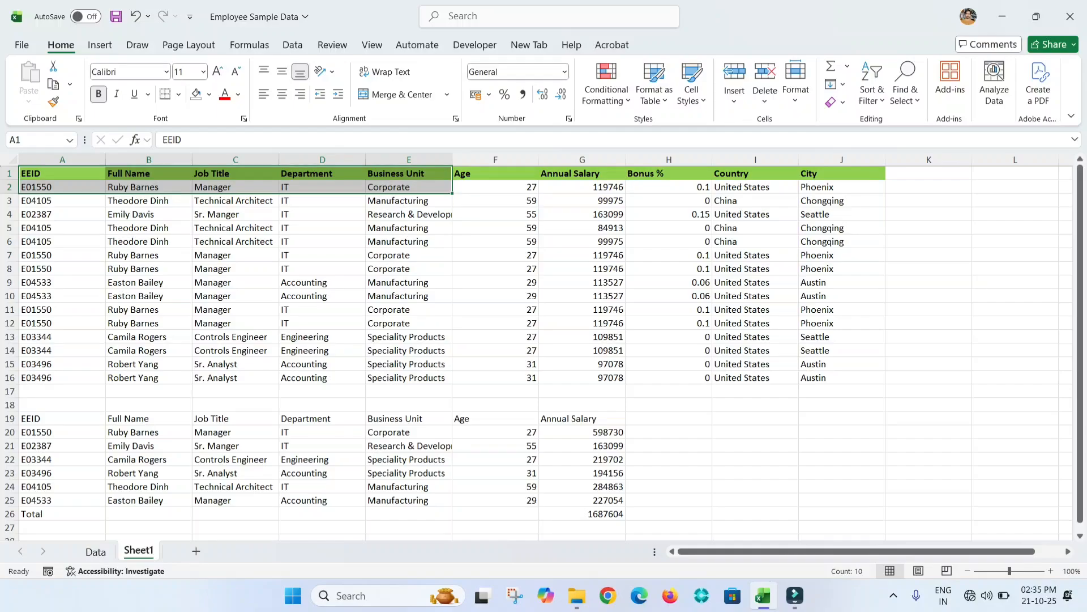
Add total_depth option 0 (No totals) to the GROUPBY formula in A19.
click(62, 419)
key(F2)
key(BackSpace)
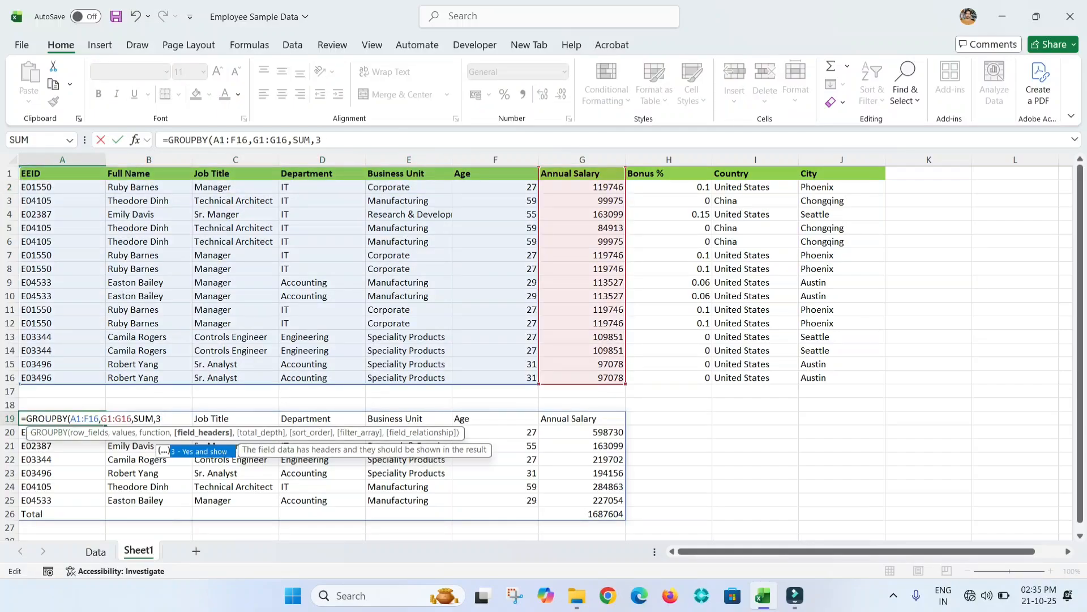
text(,)
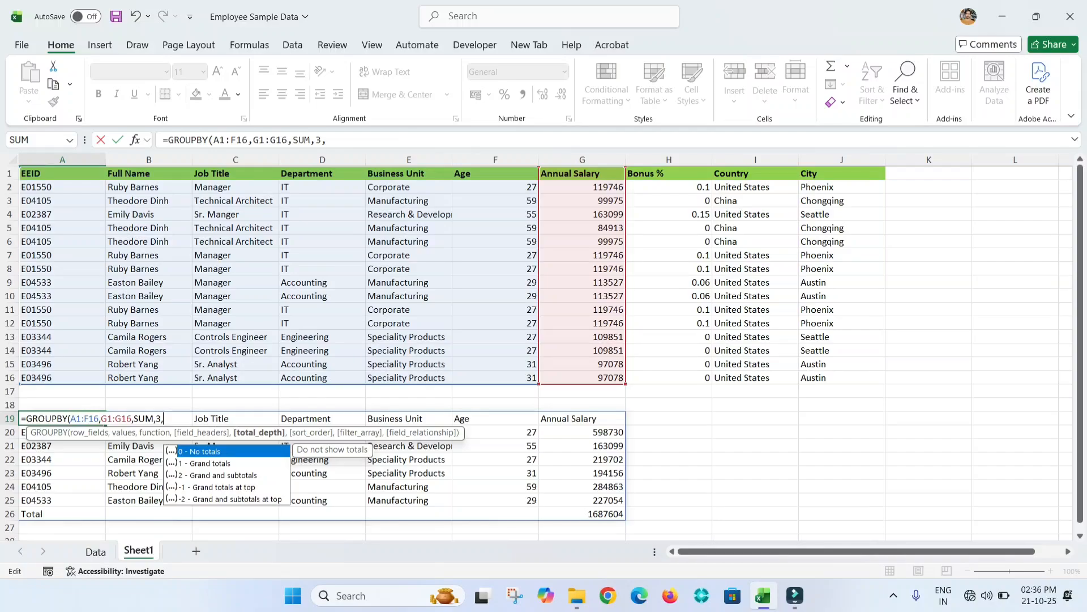
text(0)
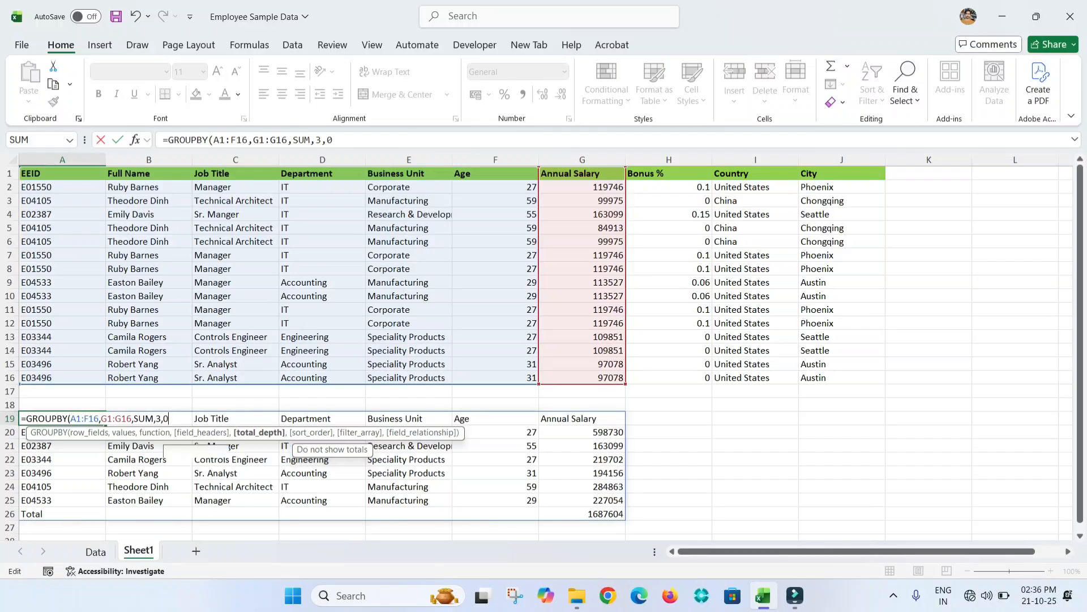
key(Return)
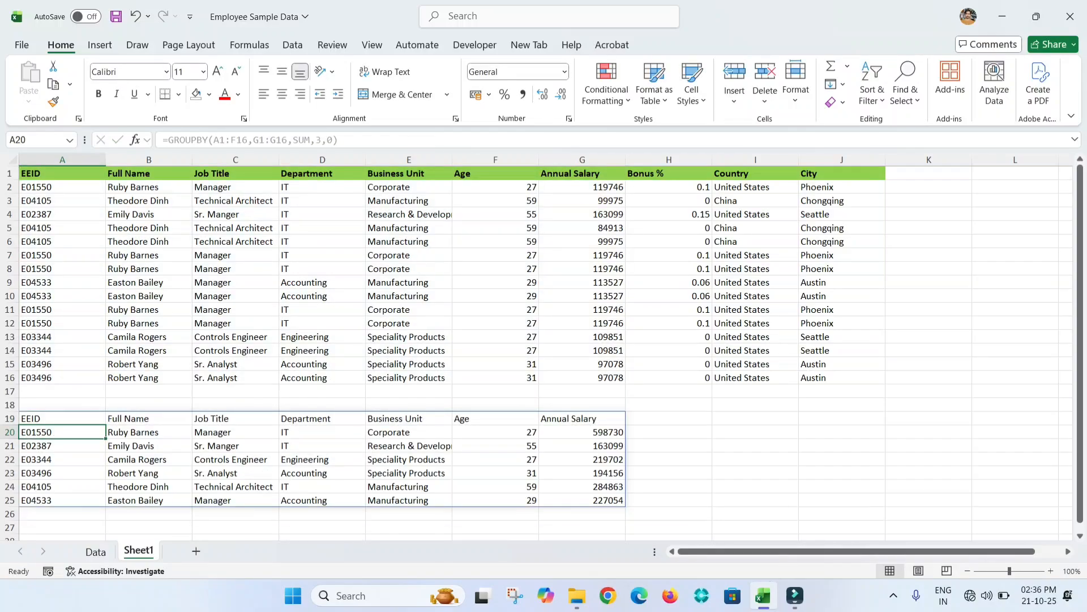
Set total_depth in the A19 formula to 2 (Grand and subtotals) and review the subtotal rows and grand total.
key(Up)
key(F2)
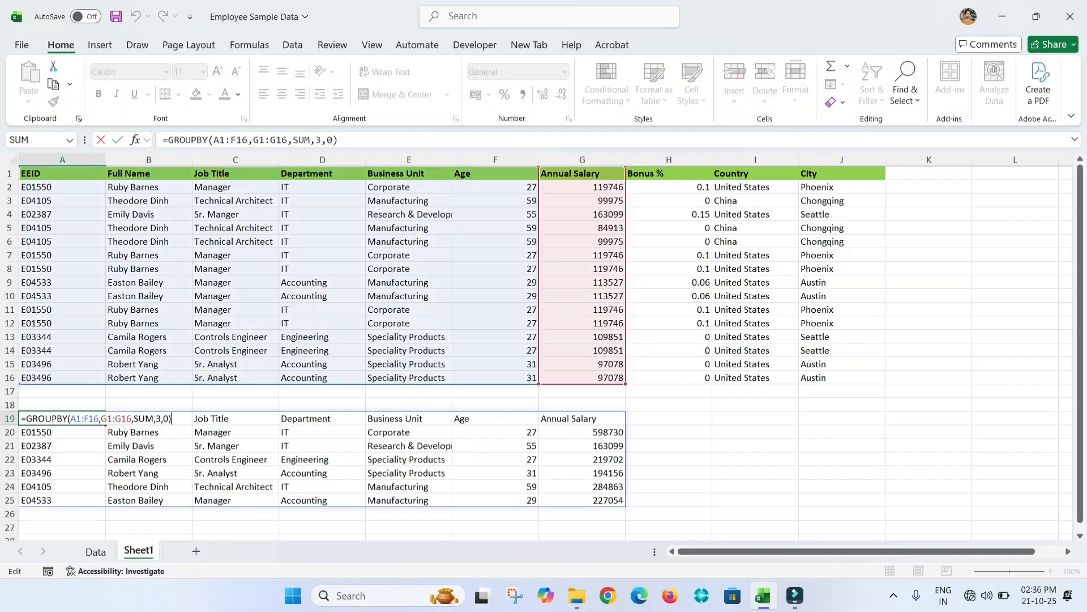
key(BackSpace)
key(BackSpace)
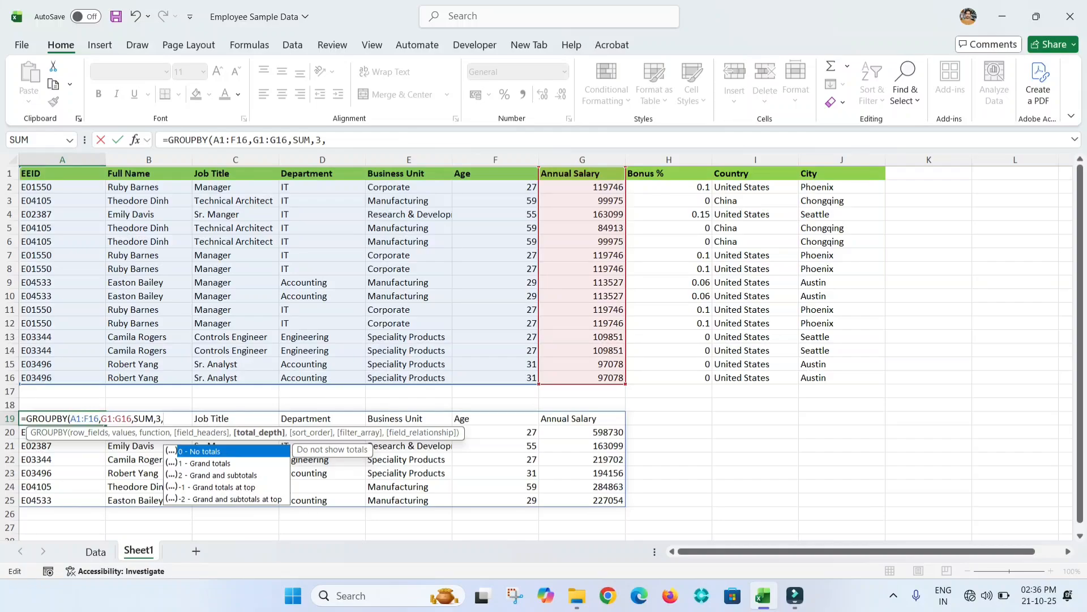
text(2)
key(Return)
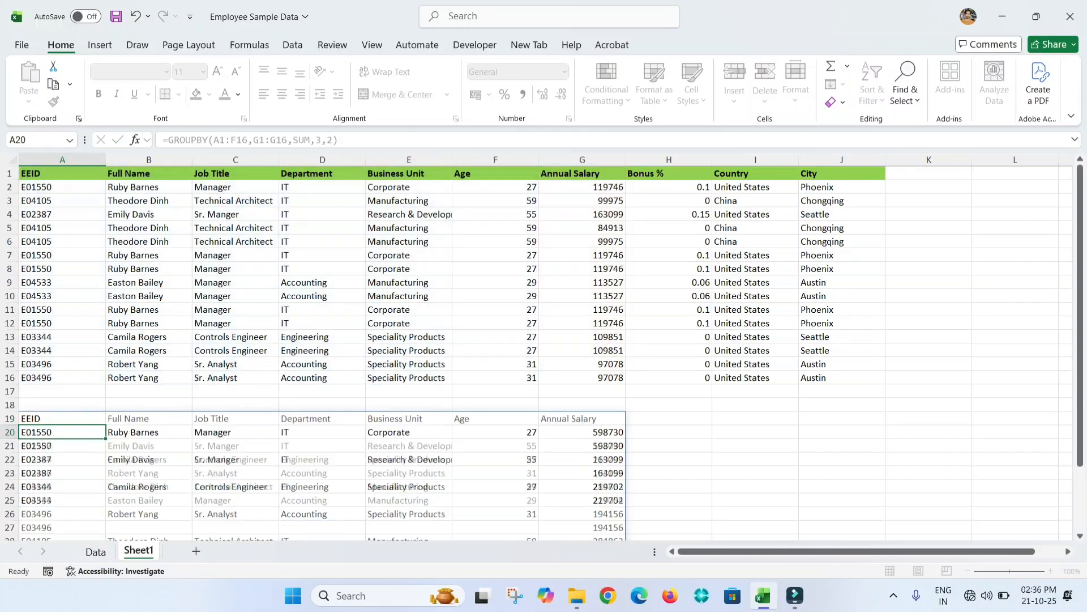
scroll(529, 353, down, 1)
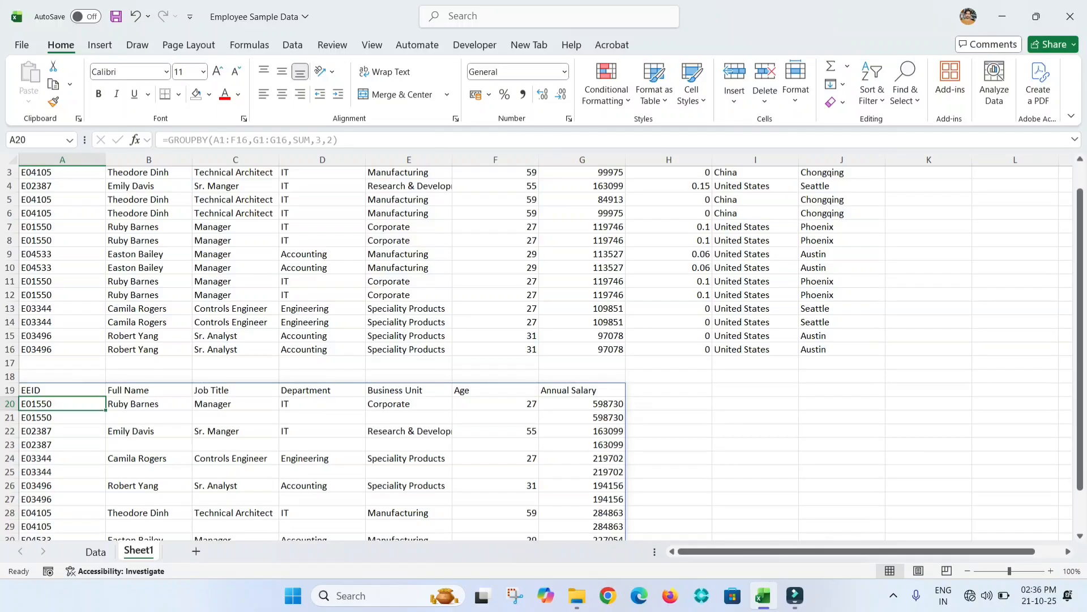
key(Down)
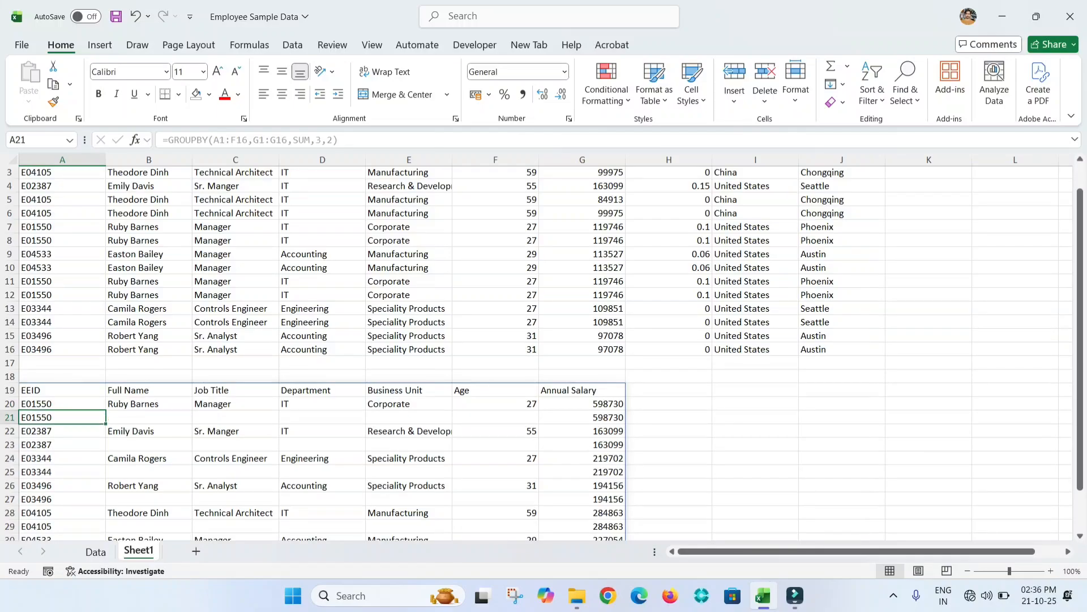
key(ctrl+Right)
scroll(362, 351, down, 7)
scroll(362, 351, up, 4)
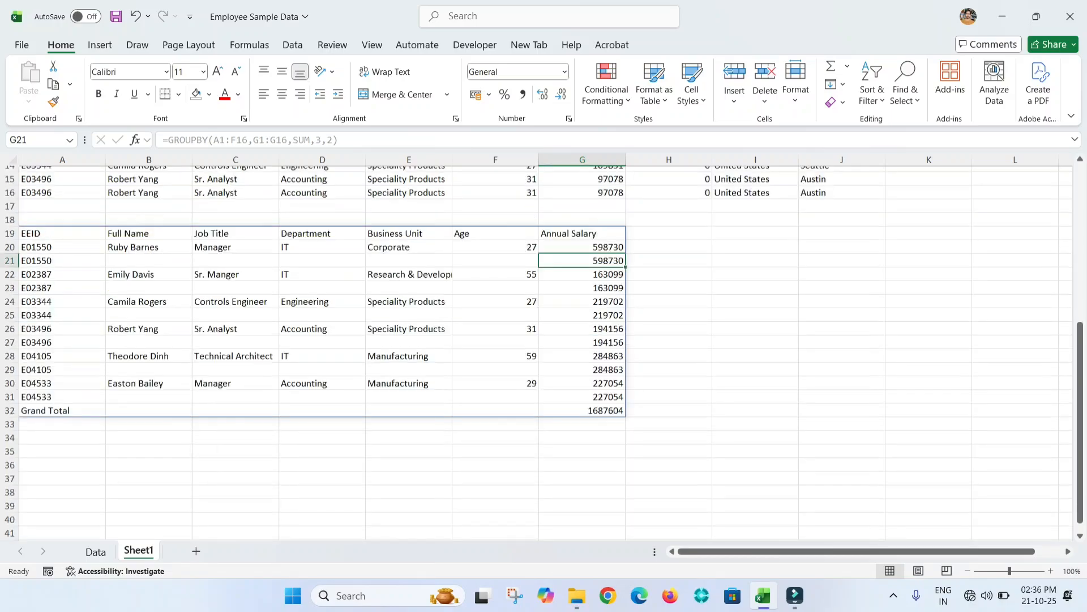
Set total_depth in the A19 GROUPBY formula to 1 (Grand totals) and check the total row.
scroll(363, 351, up, 2)
click(63, 297)
key(F2)
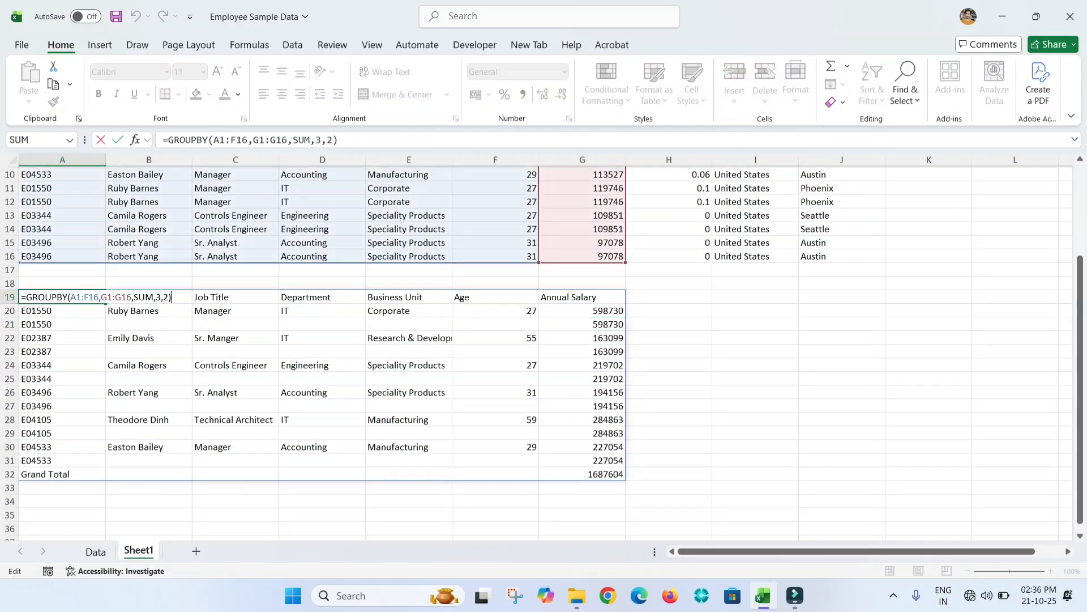
key(BackSpace)
key(BackSpace)
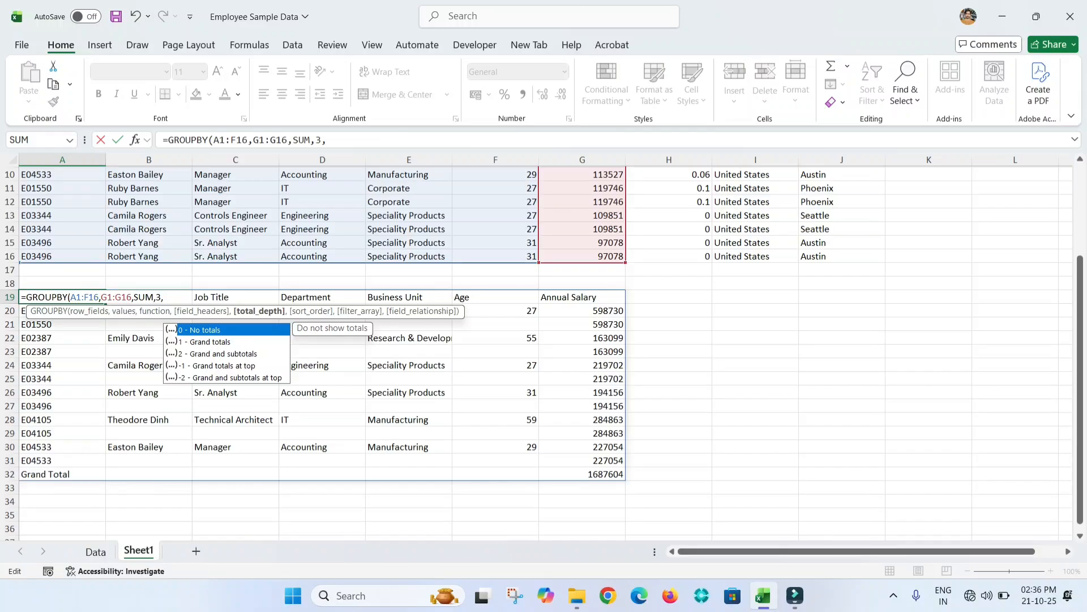
text(1))
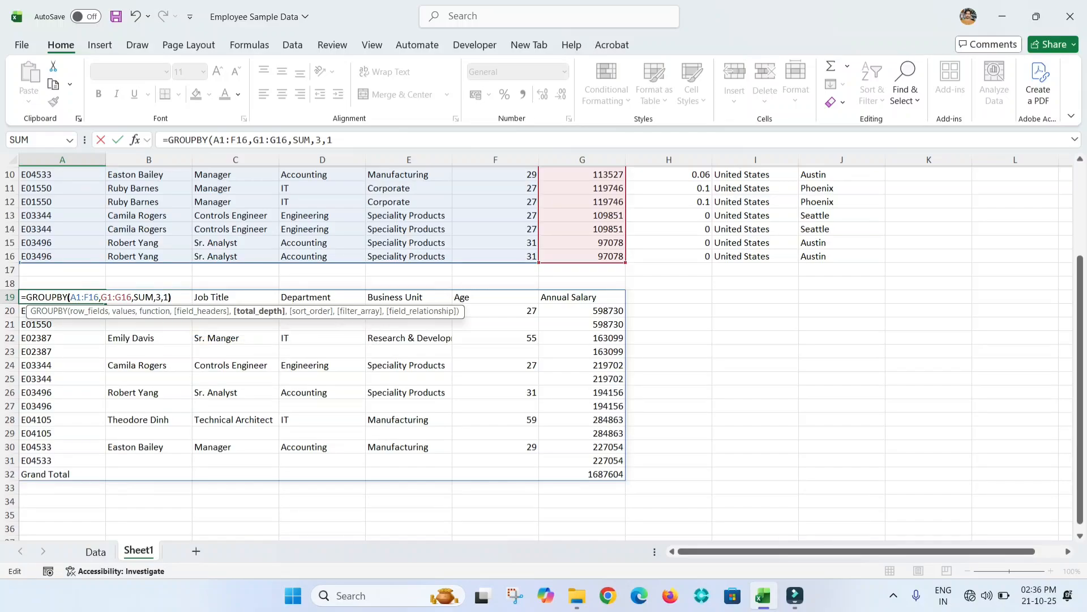
key(Return)
scroll(544, 340, up, 1)
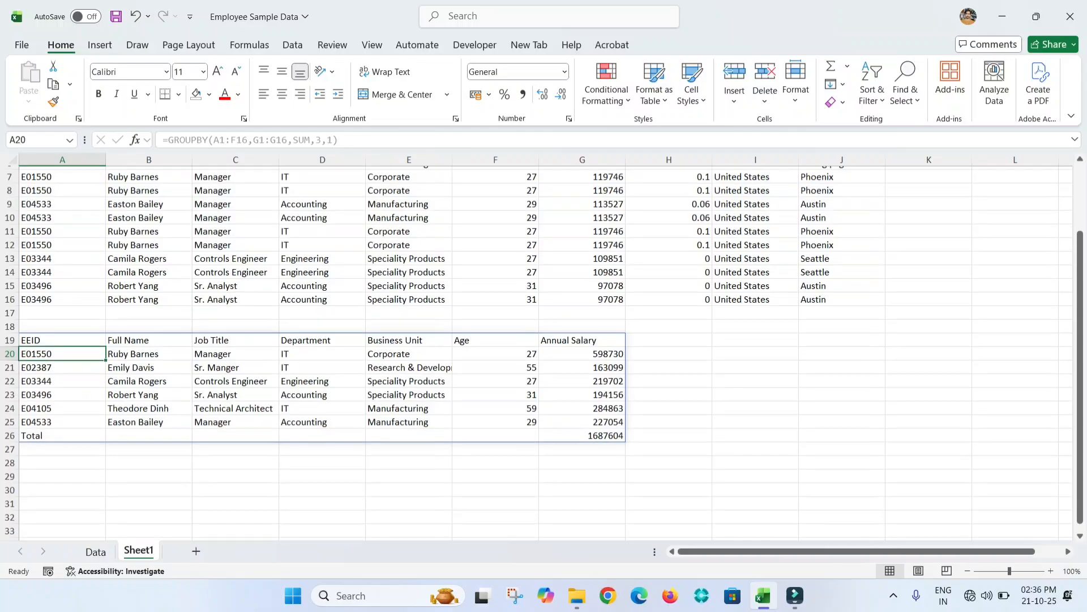
click(582, 436)
Add a sort_order of 2 to the GROUPBY formula in A19 to sort ascending by Full Name.
click(63, 341)
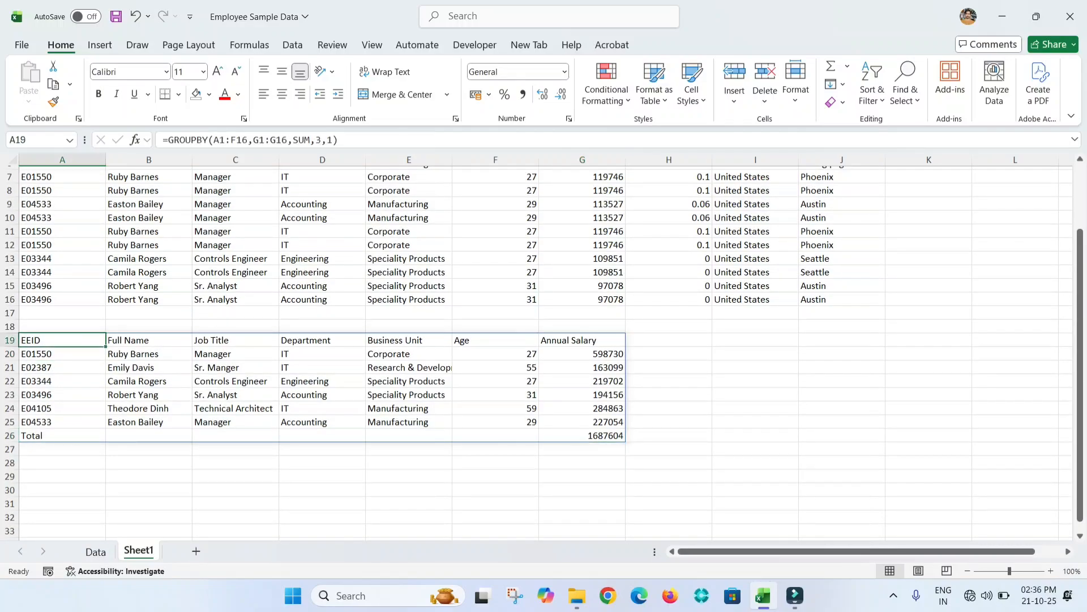
key(F2)
key(BackSpace)
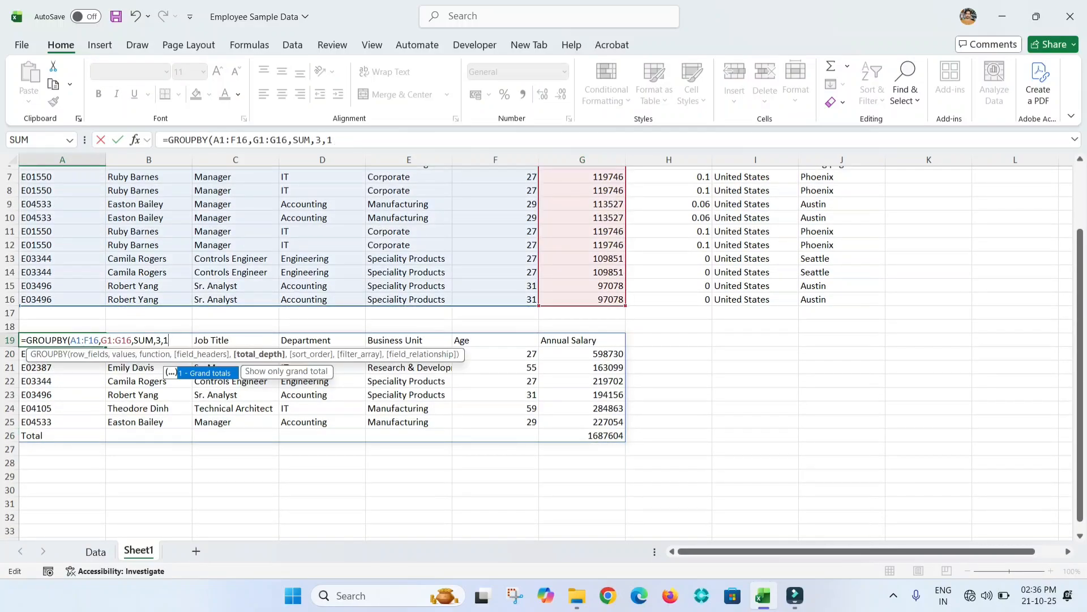
text(,)
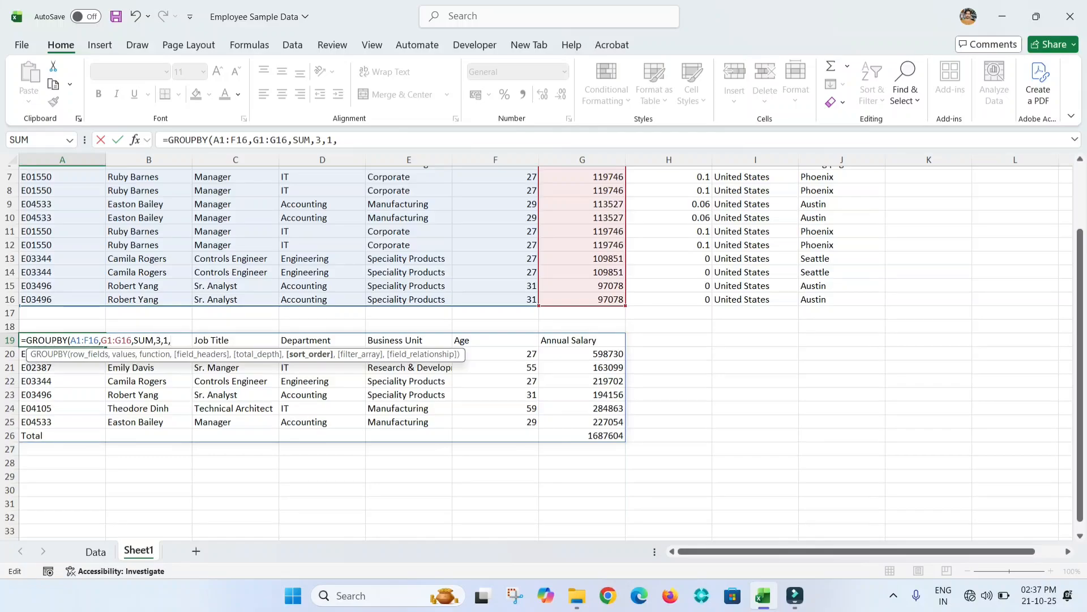
scroll(538, 351, up, 2)
scroll(538, 352, up, 1)
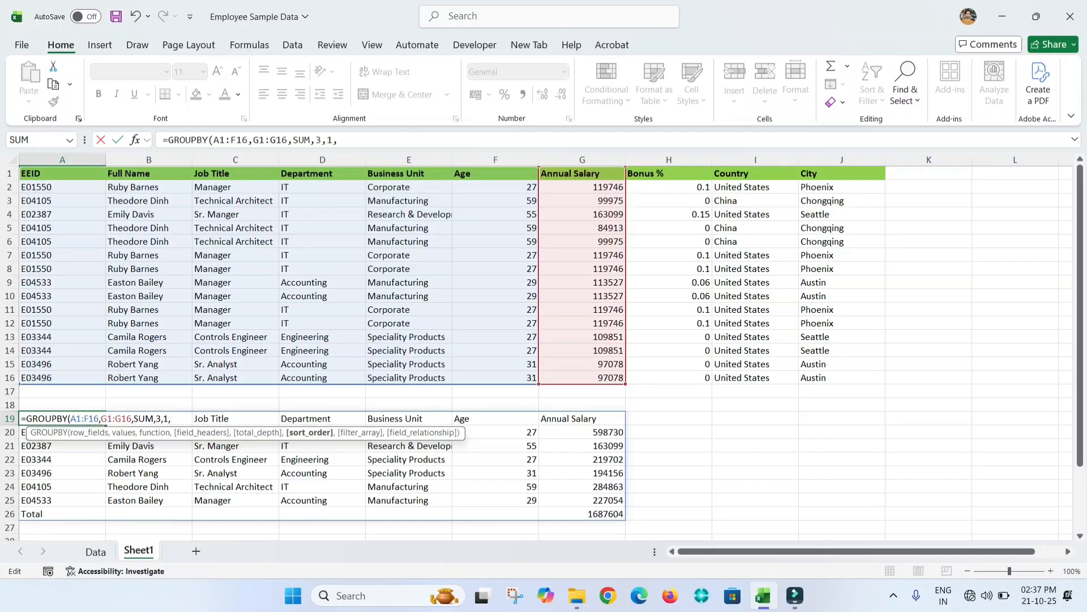
text(2)
key(Return)
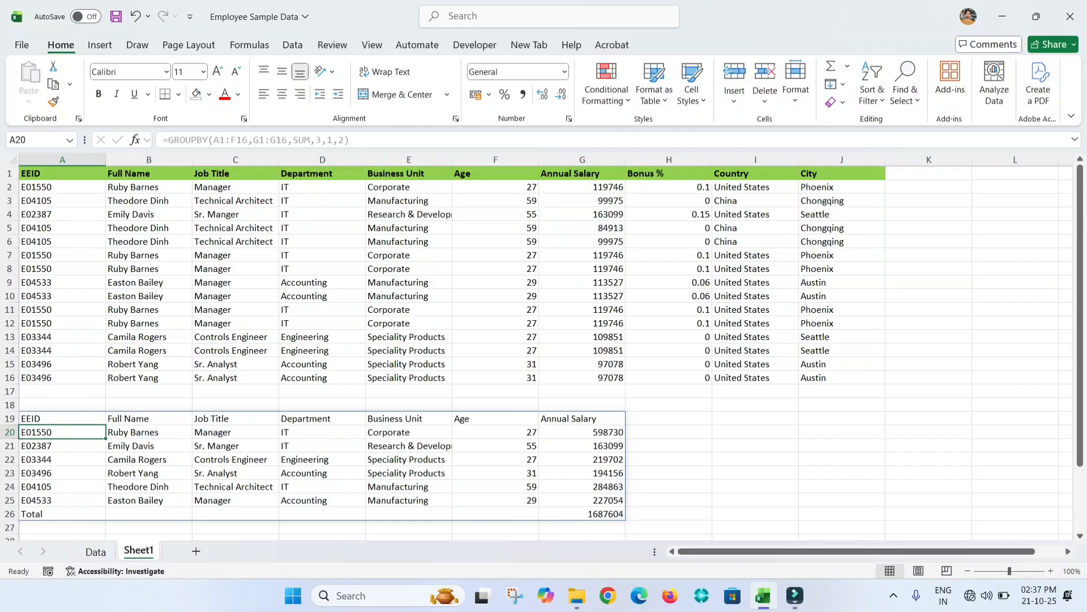
Set the sort_order argument of the A19 GROUPBY formula to -2 for a descending sort by Full Name.
key(Up)
key(F2)
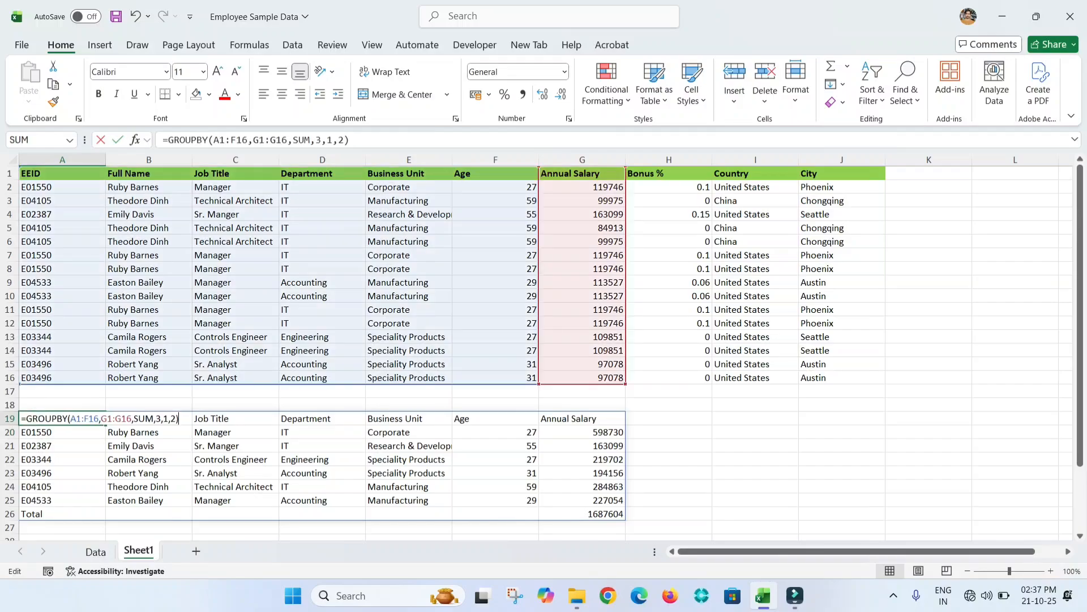
key(BackSpace)
key(BackSpace)
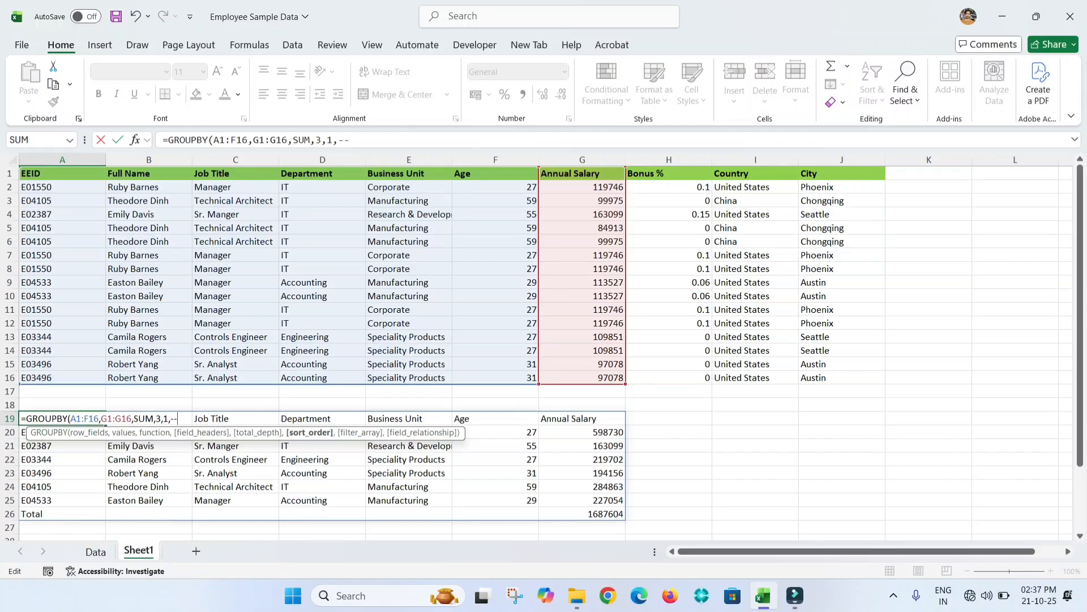
text(-2))
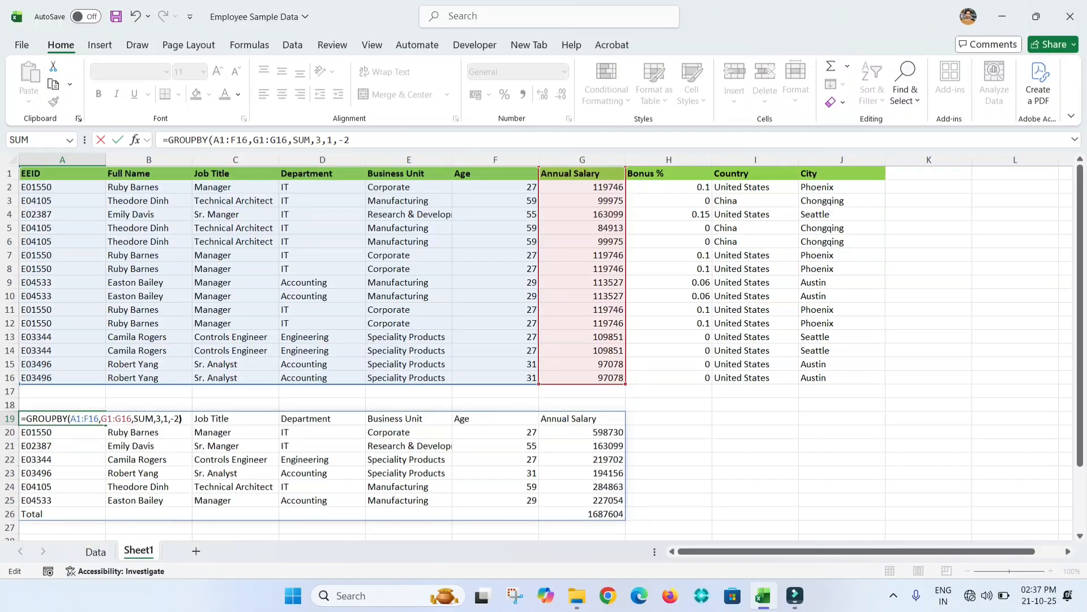
key(Return)
Remove the sort_order value from the A19 GROUPBY formula, leave filter_array blank and set field_relationship to 1 (Table).
key(Up)
key(F2)
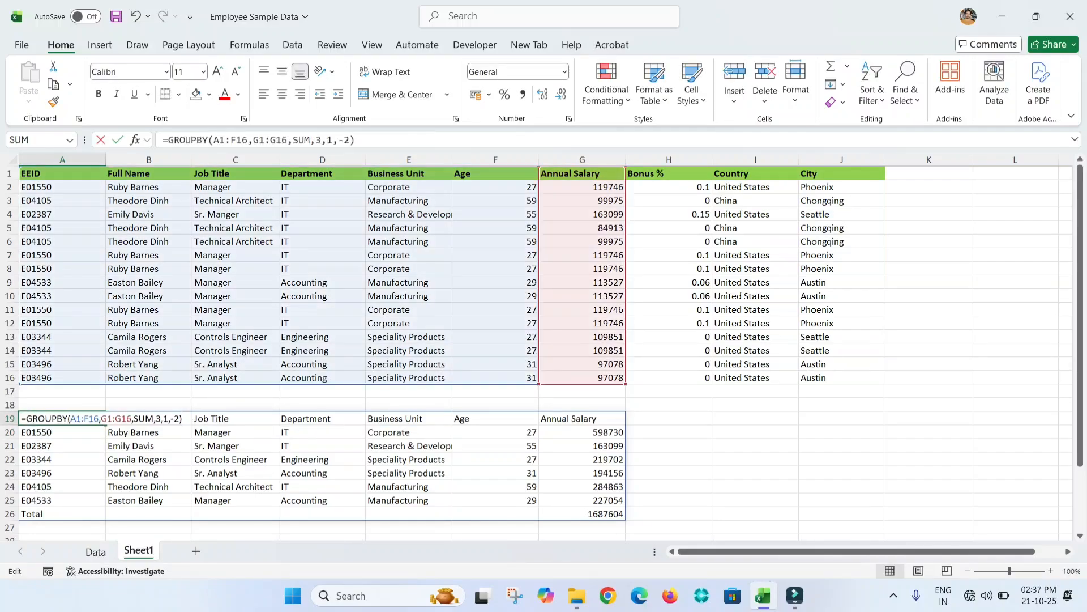
key(BackSpace)
key(BackSpace)
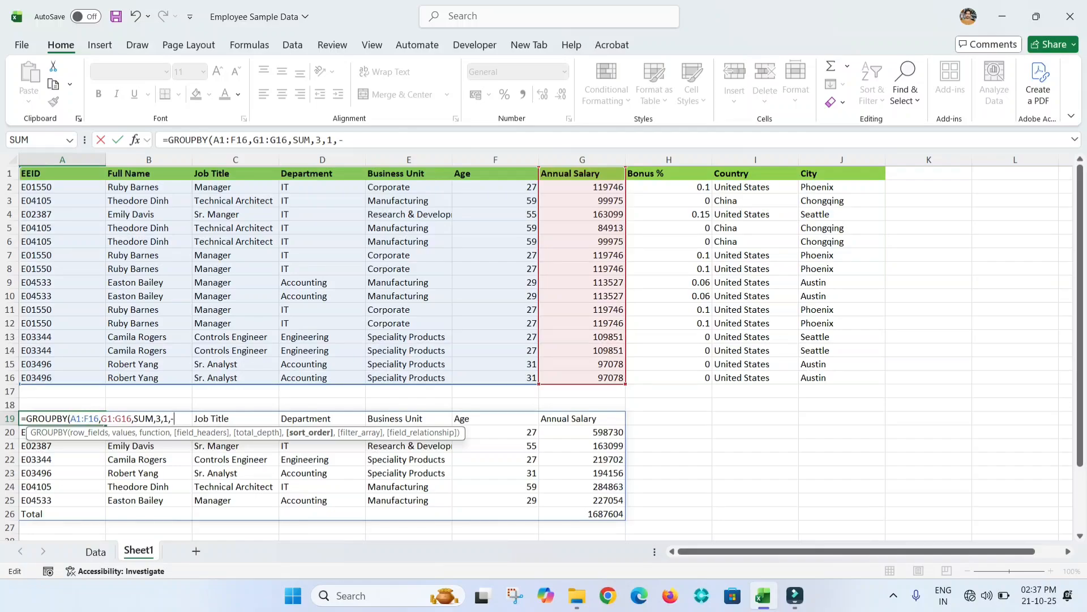
text(,)
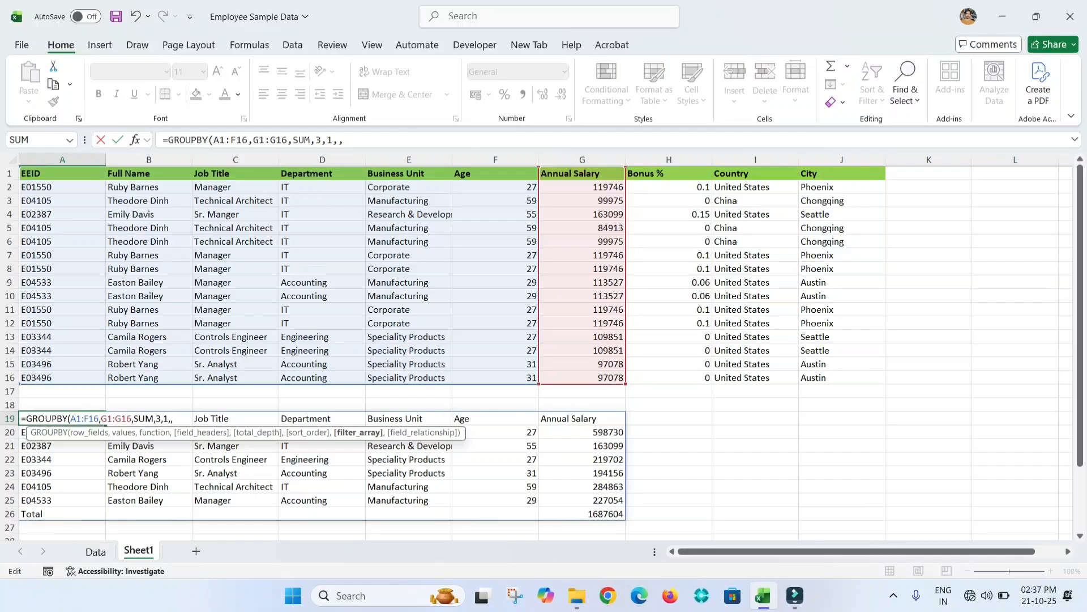
text(,)
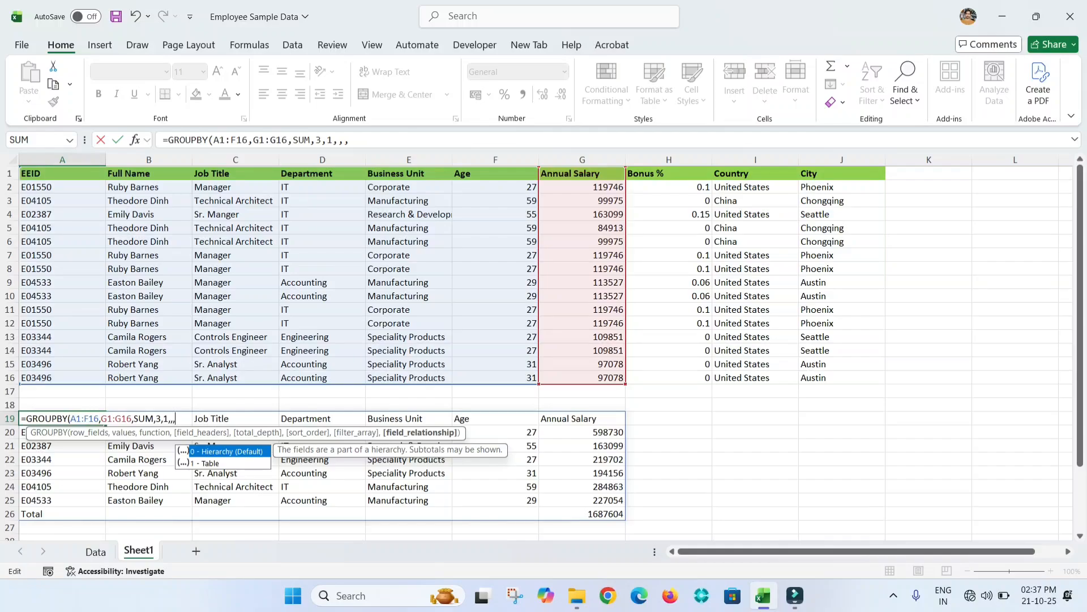
text(1))
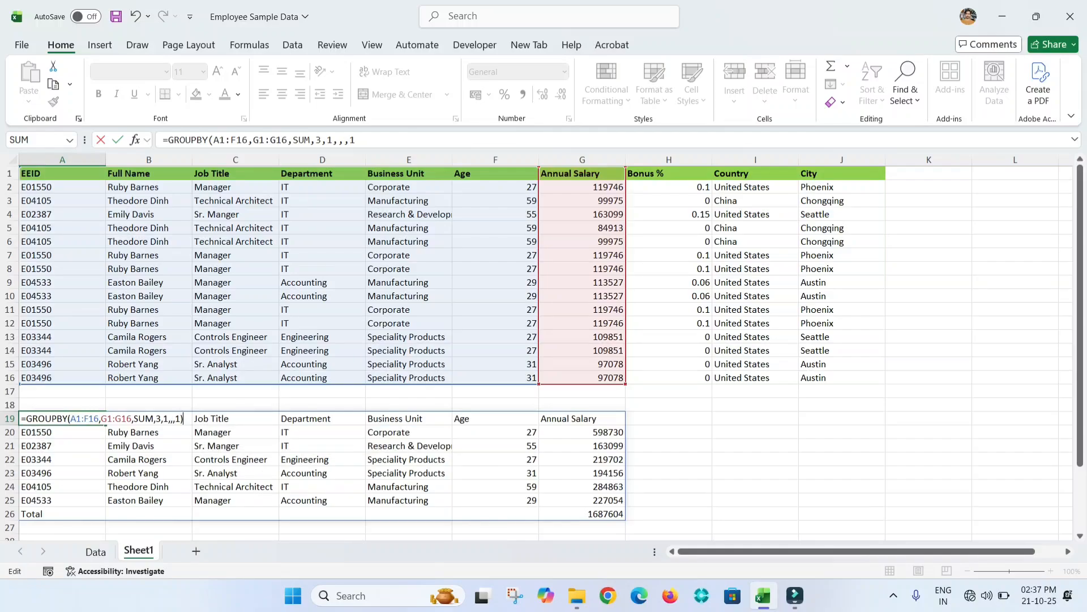
key(Return)
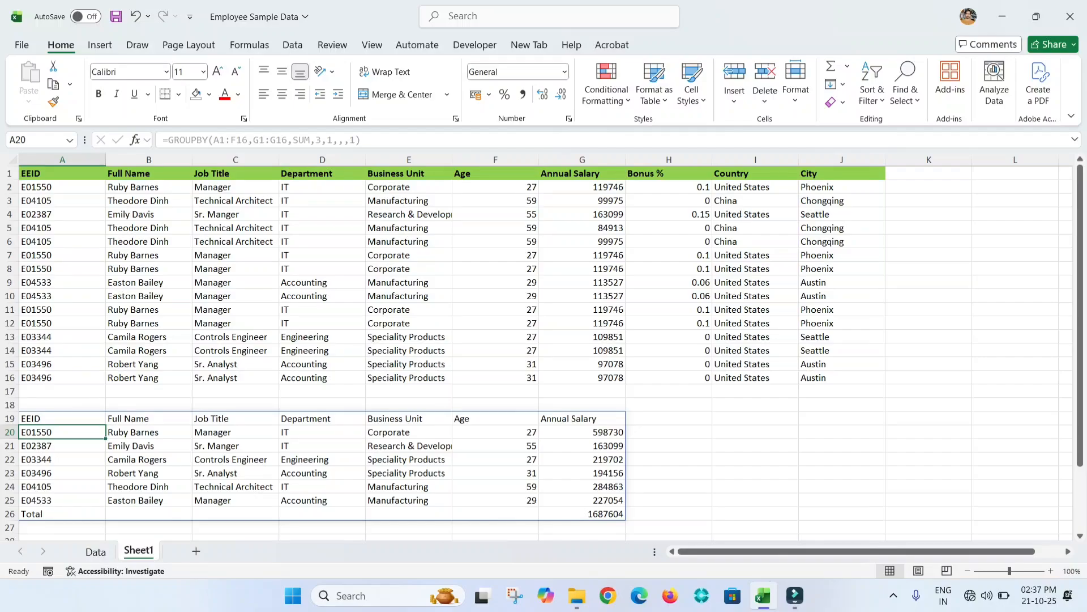
click(62, 419)
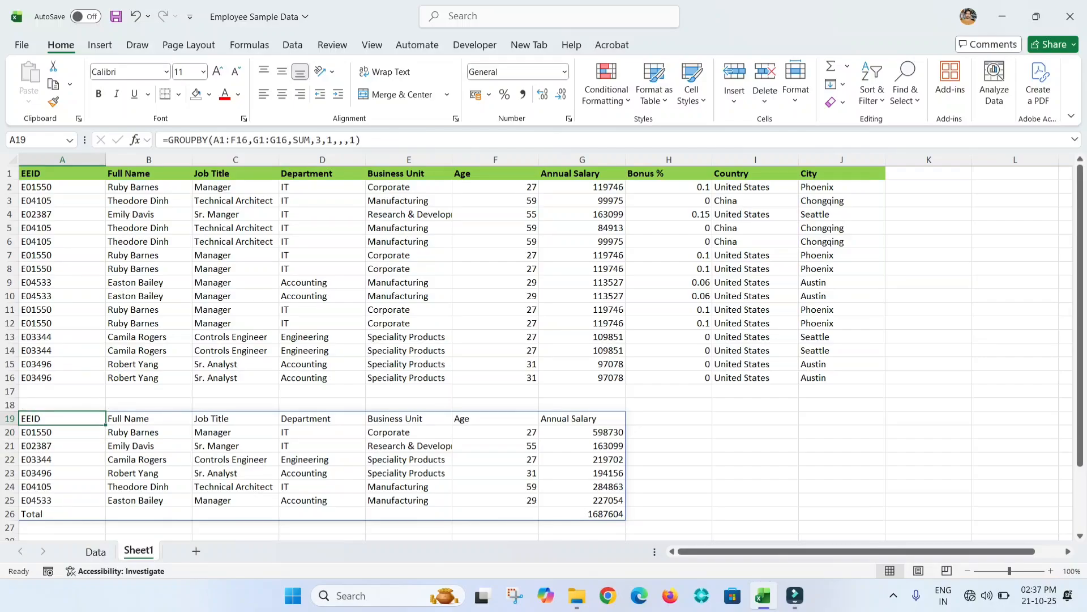